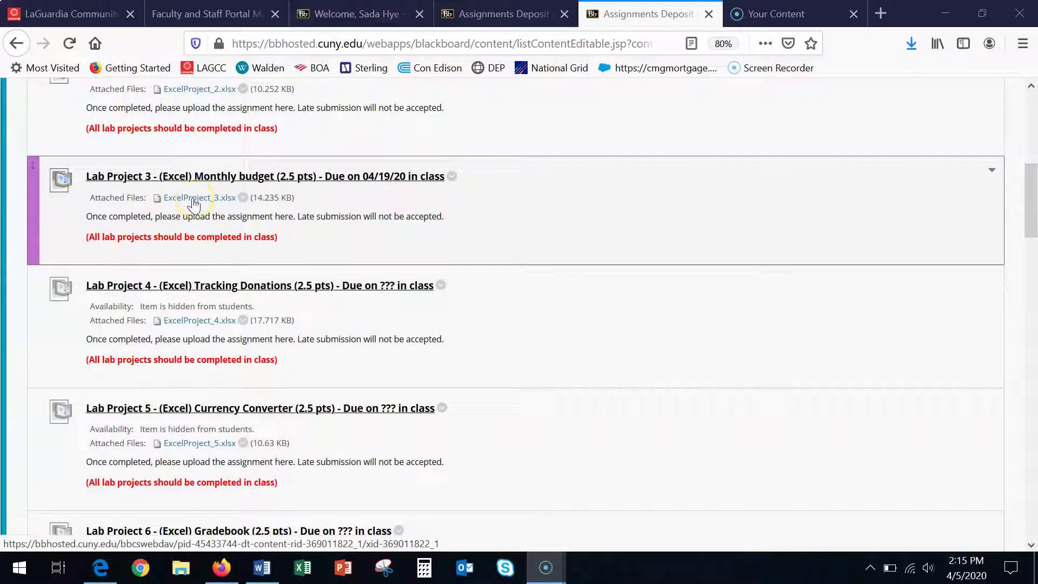
- Open the ExcelProject_3.xlsx attachment of Lab Project 3 in Excel 2016 and enable editing of the workbook
left_click(193, 203)
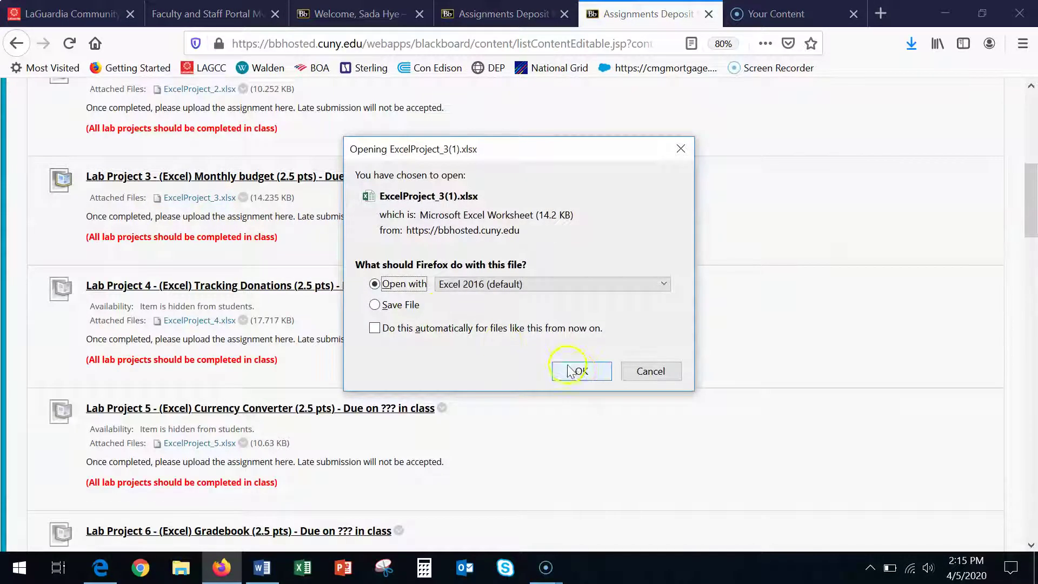
left_click(581, 371)
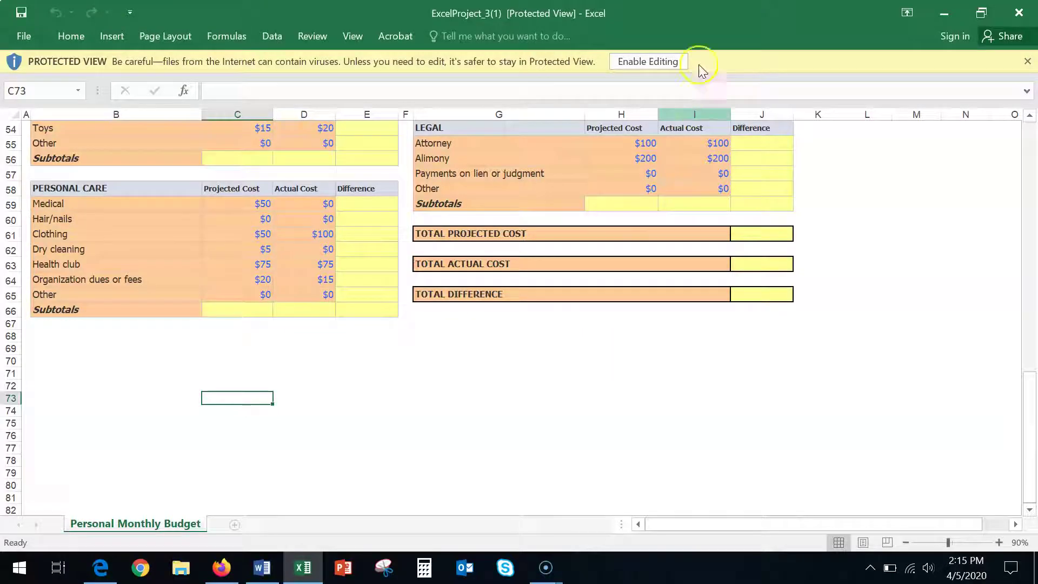
left_click(650, 61)
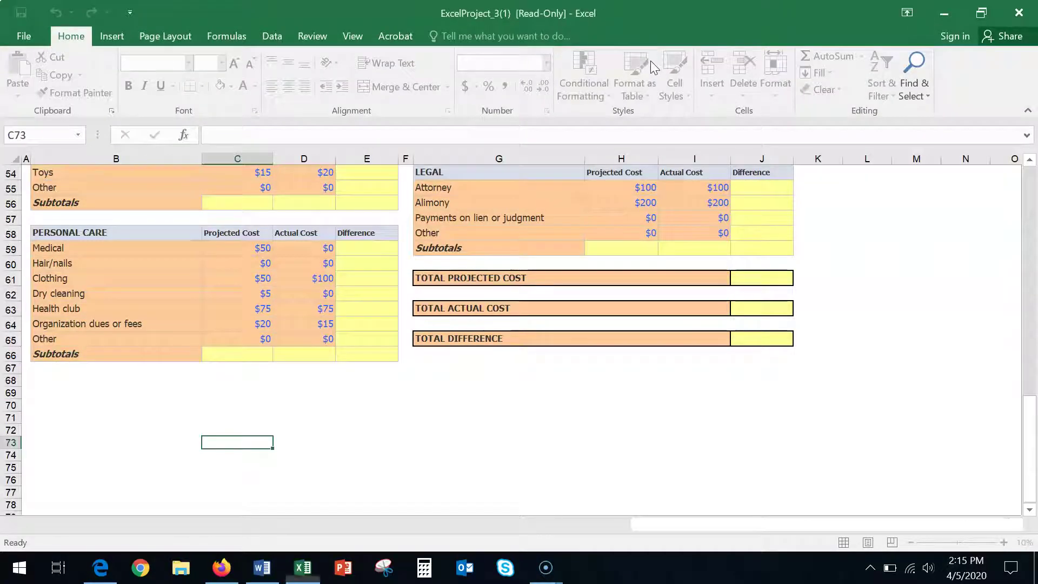
- Look through the Personal Monthly Budget sheet, examining the income blocks and each expense category
scroll(792, 312, "up", 7)
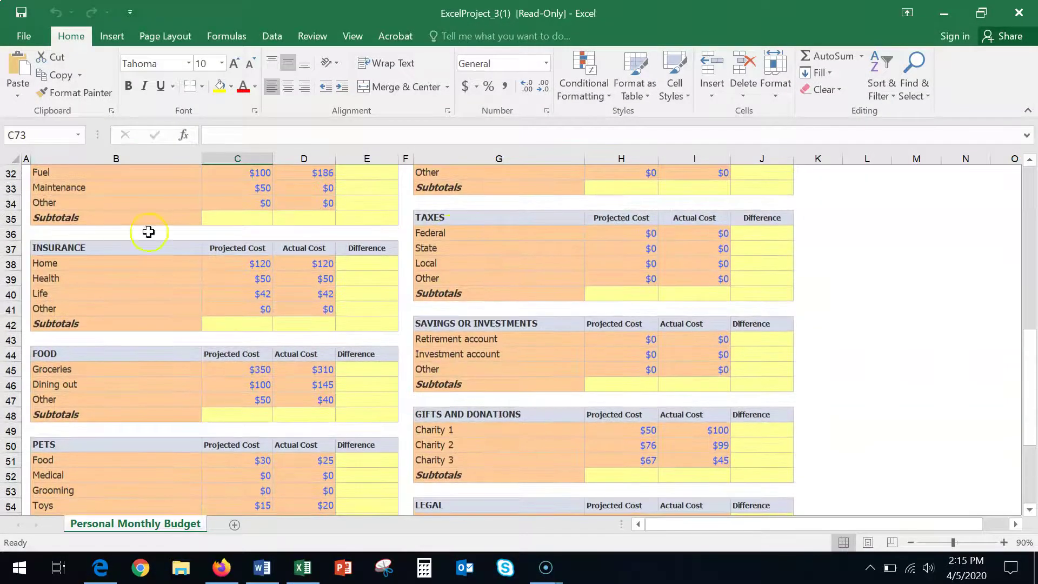
left_click(24, 36)
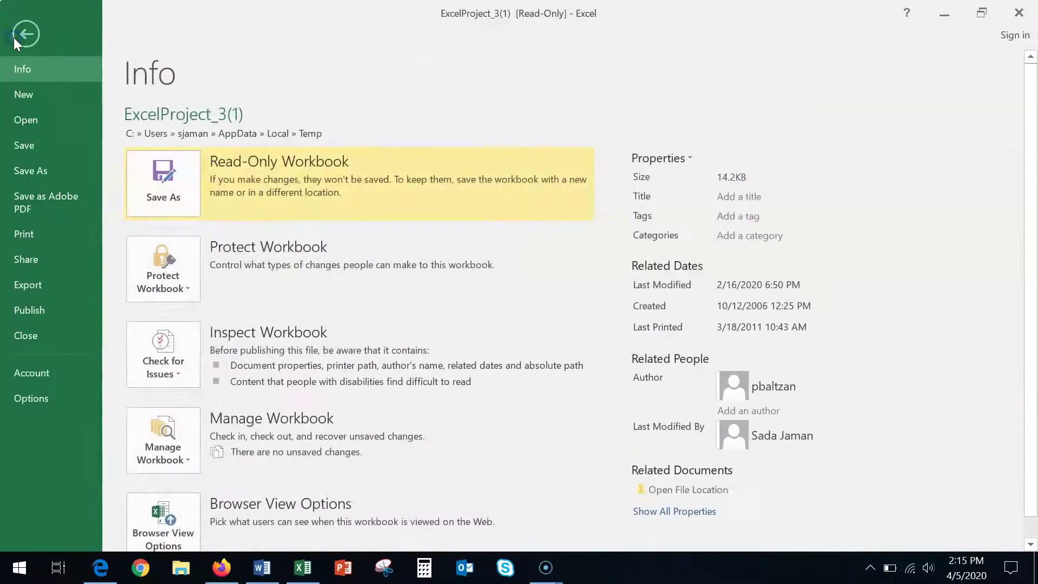
left_click(16, 37)
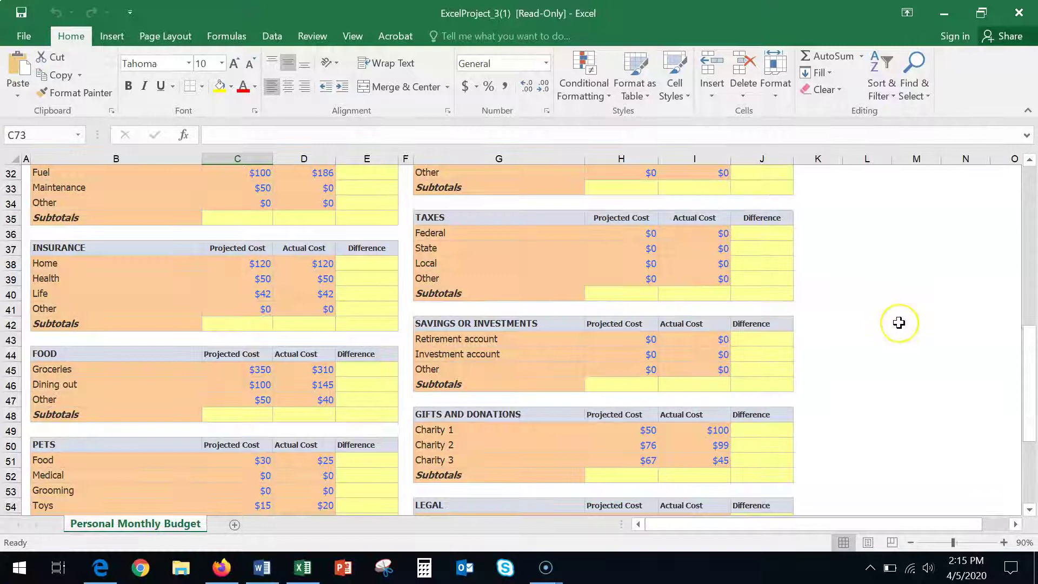
scroll(899, 322, "up", 4)
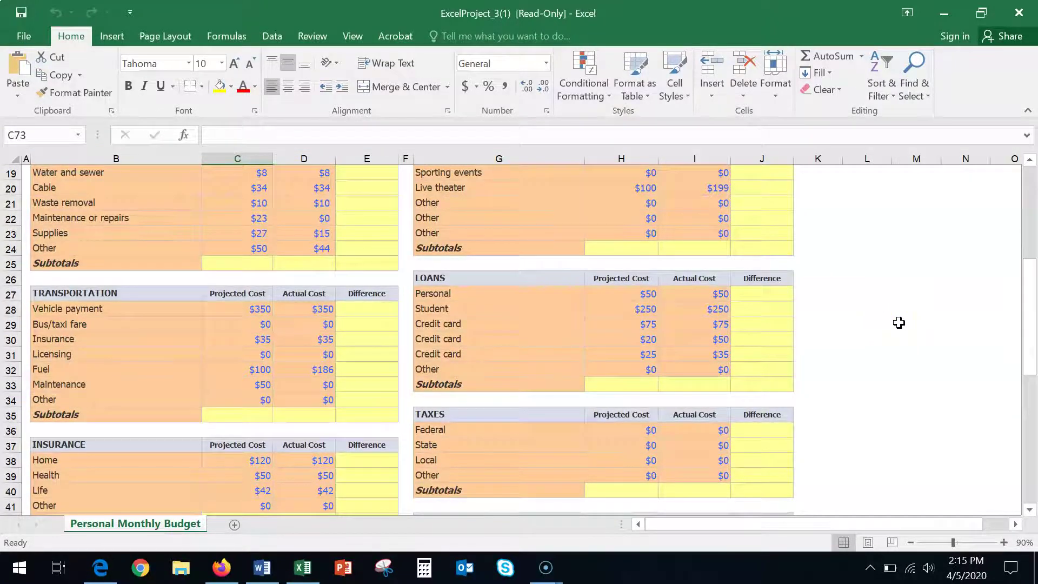
scroll(899, 322, "up", 6)
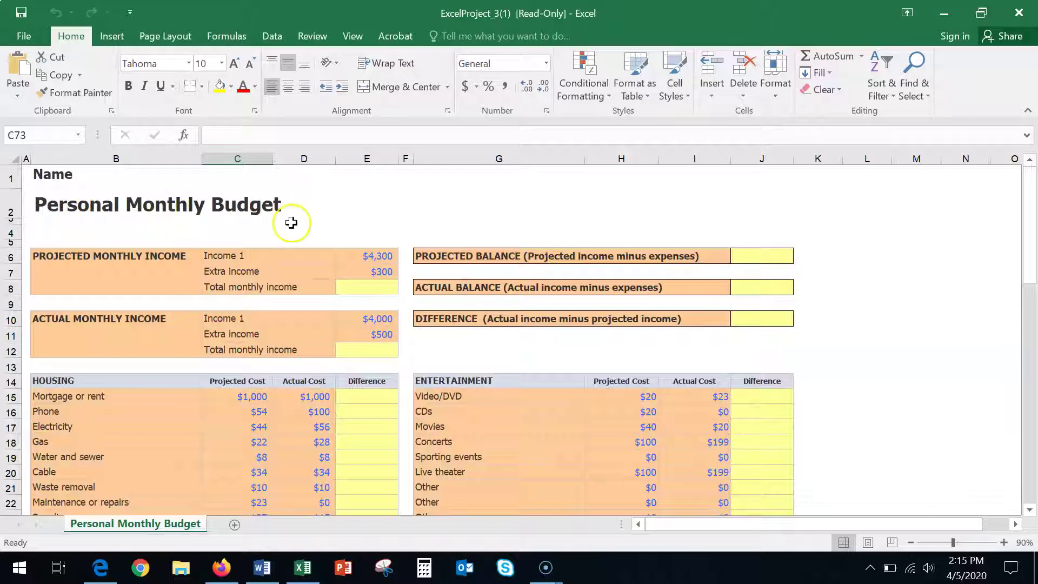
scroll(230, 410, "down", 1)
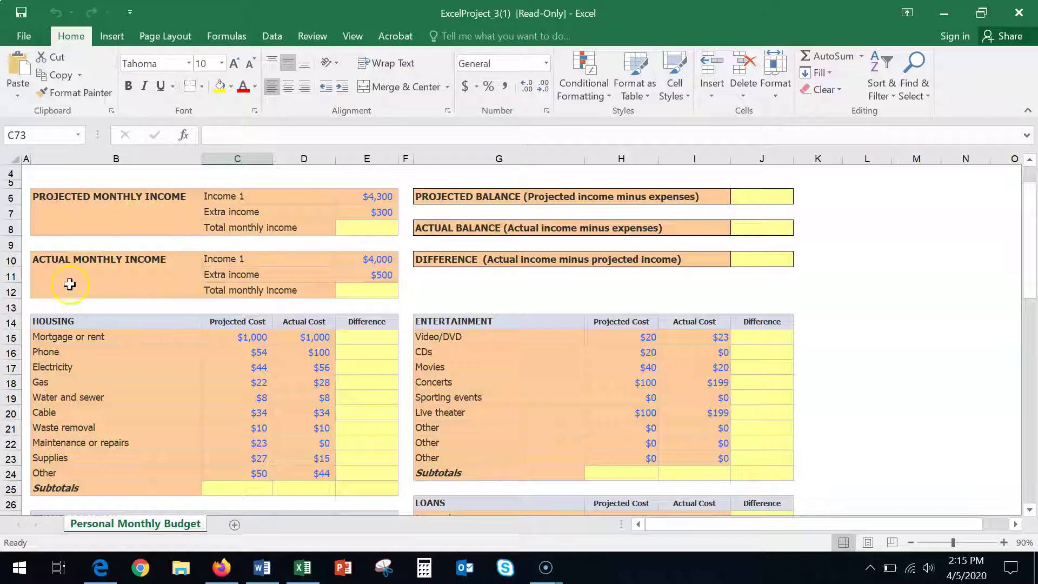
scroll(146, 340, "down", 1)
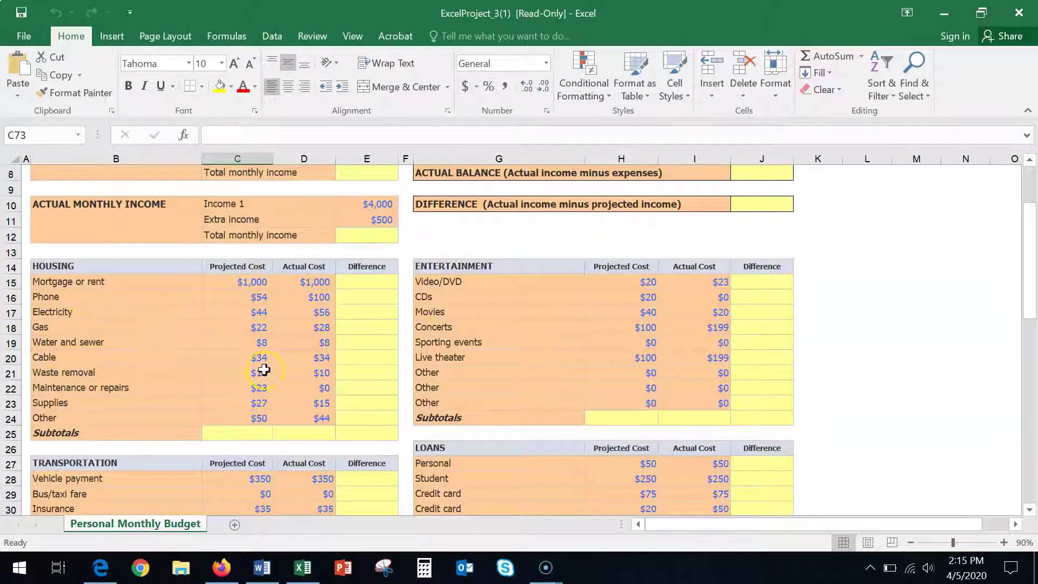
scroll(202, 340, "down", 1)
scroll(202, 340, "down", 1)
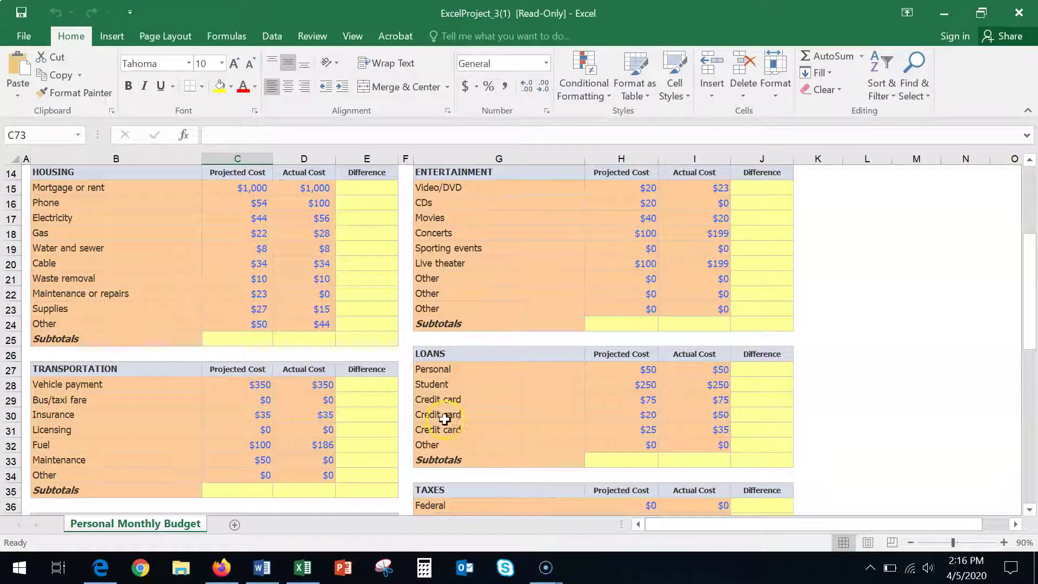
scroll(472, 422, "down", 2)
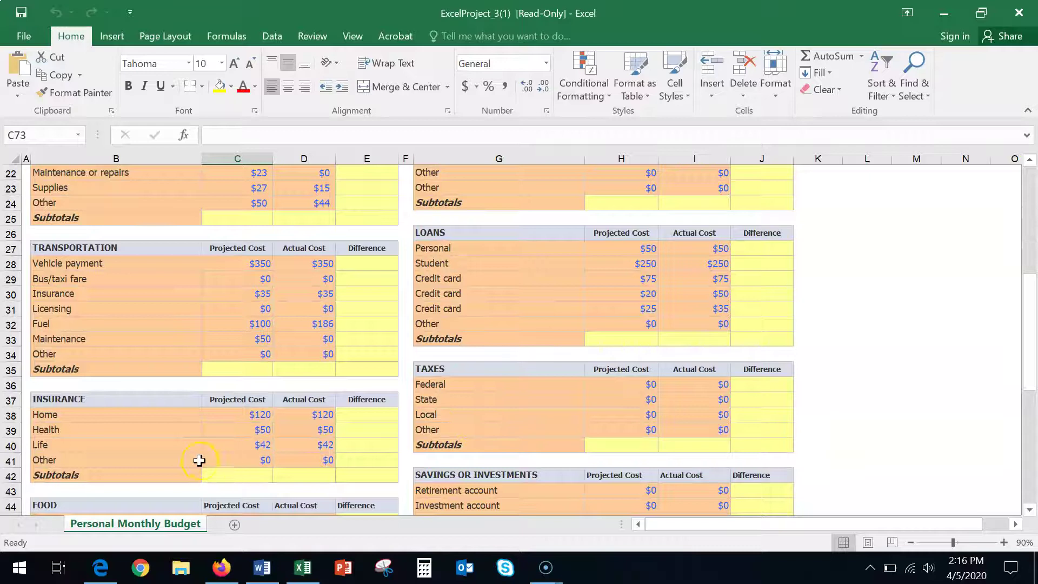
scroll(584, 398, "down", 2)
scroll(584, 399, "down", 3)
scroll(584, 398, "up", 12)
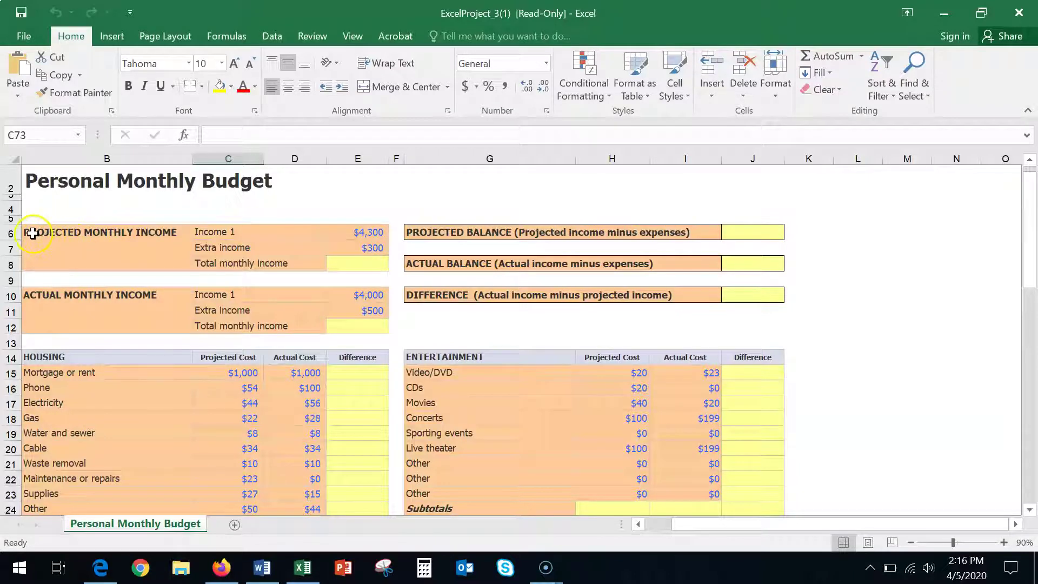
- Examine the projected and actual income block, the total cost and difference cells J61, J63 and J65, and the balance block G6:J10
left_click_drag(32, 233, 351, 330)
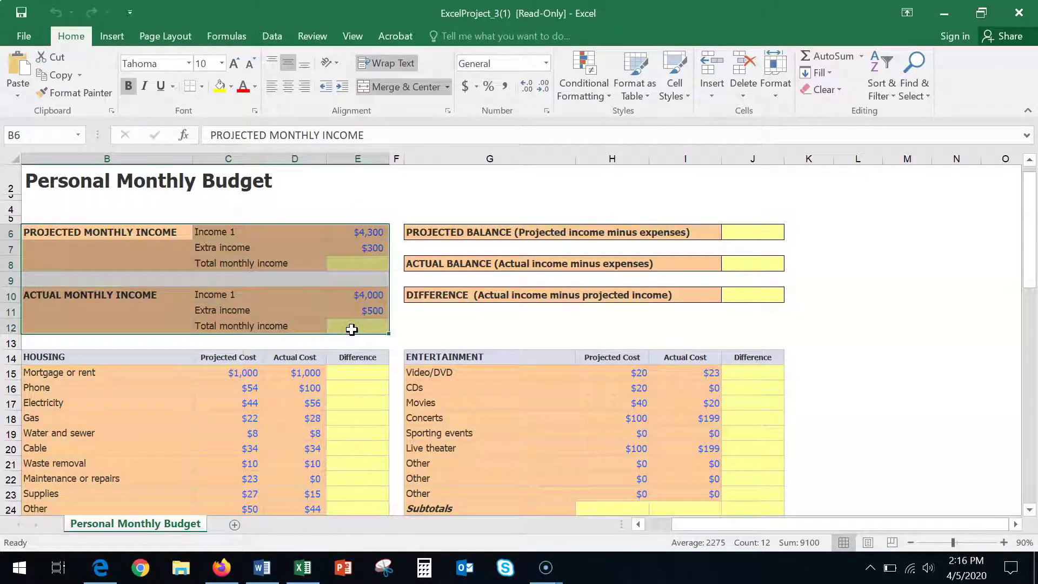
scroll(352, 330, "down", 3)
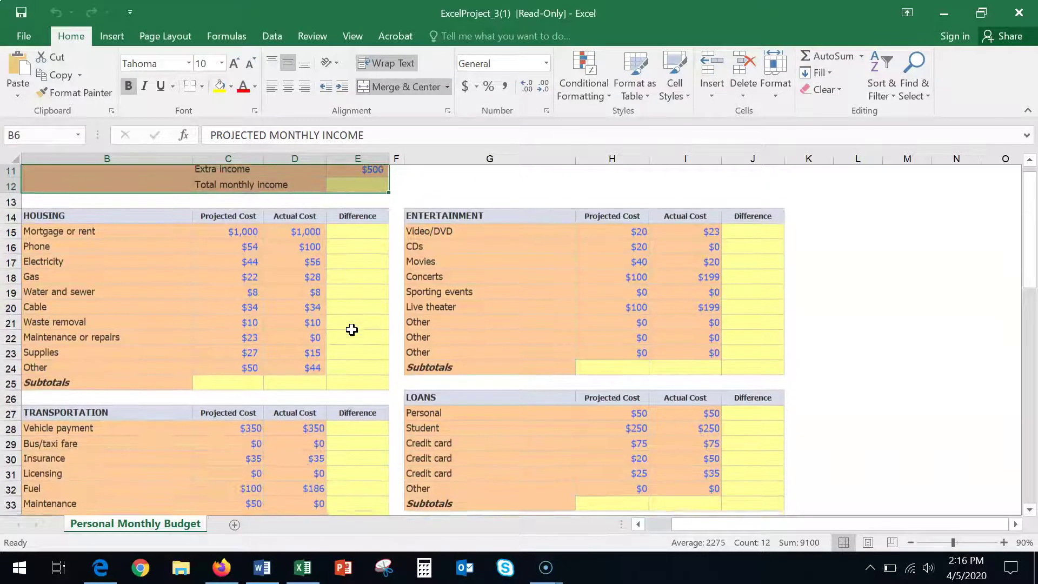
left_click(250, 368)
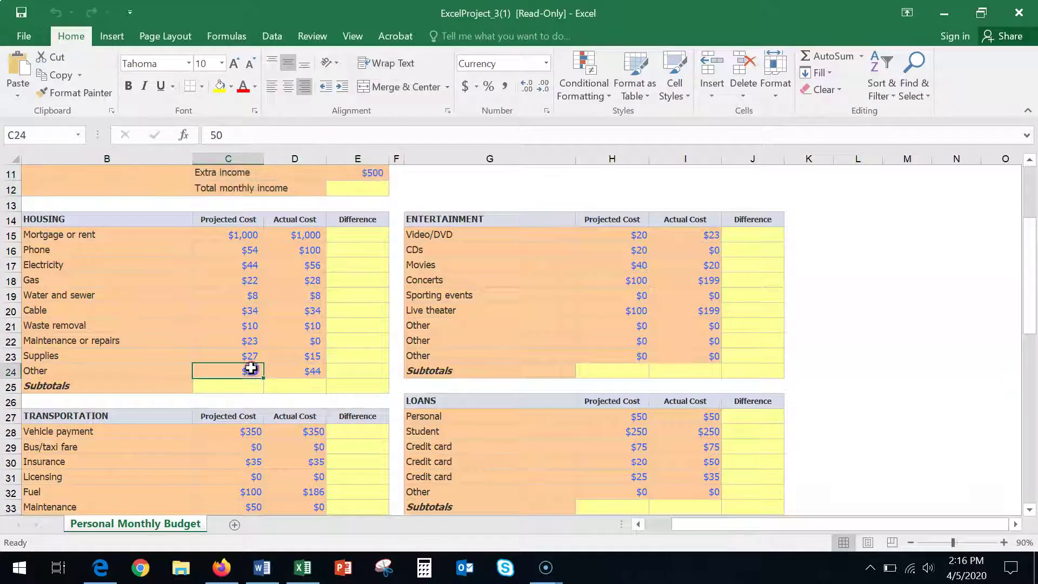
scroll(250, 368, "down", 9)
scroll(250, 368, "down", 4)
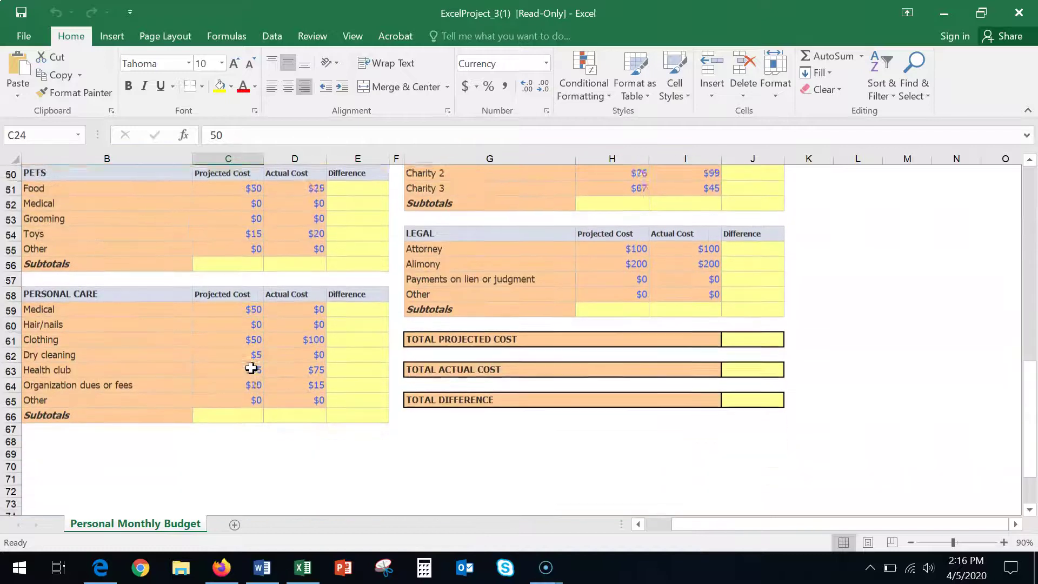
left_click(506, 324)
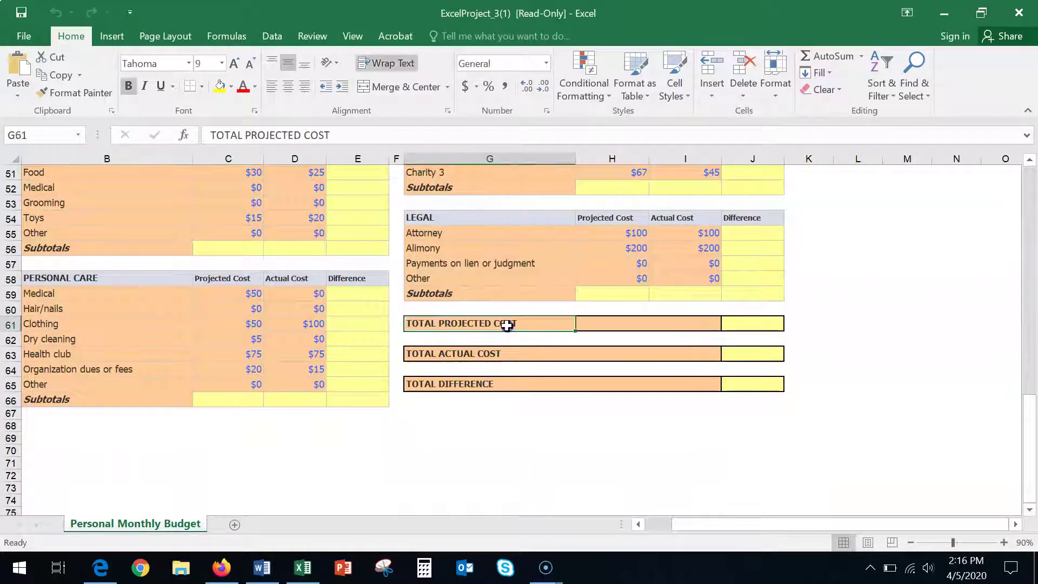
left_click(755, 325)
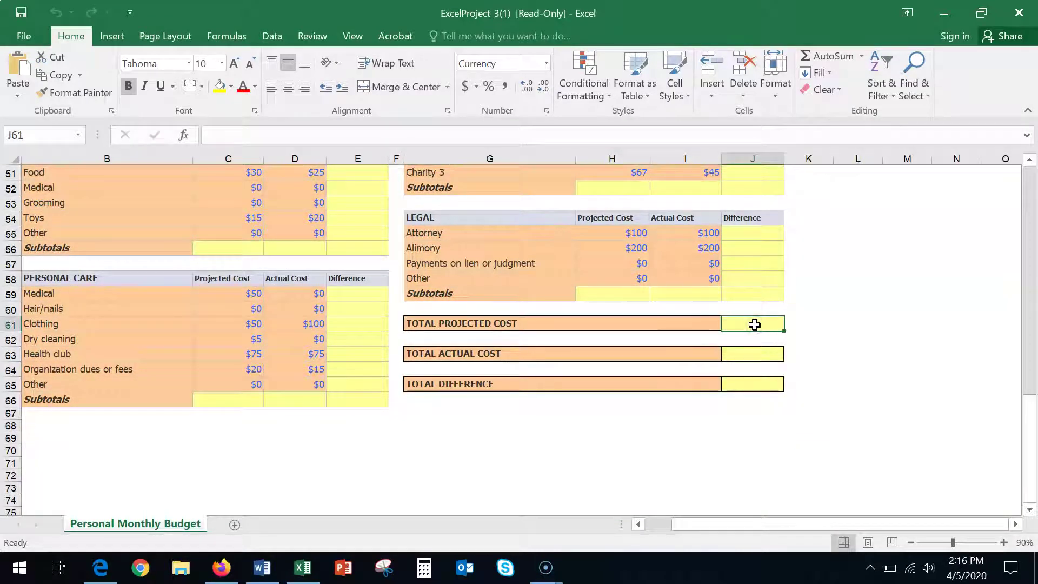
left_click(770, 360)
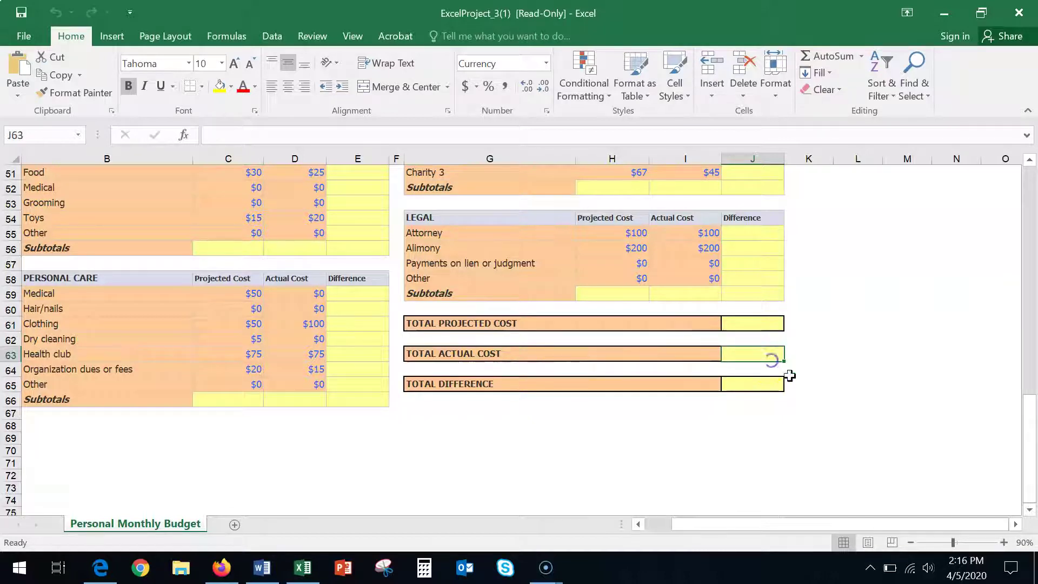
left_click(767, 387)
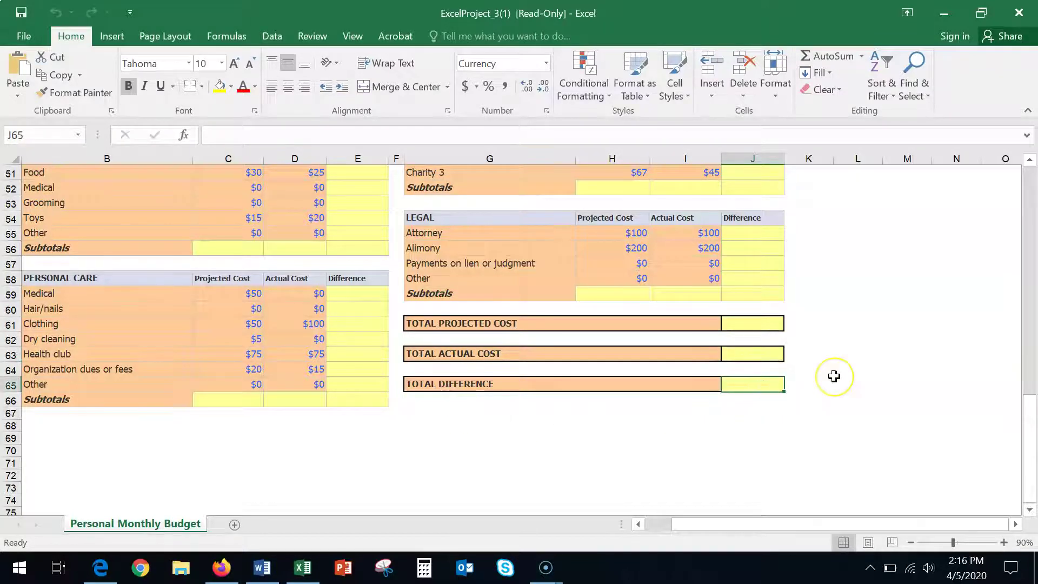
scroll(832, 375, "up", 15)
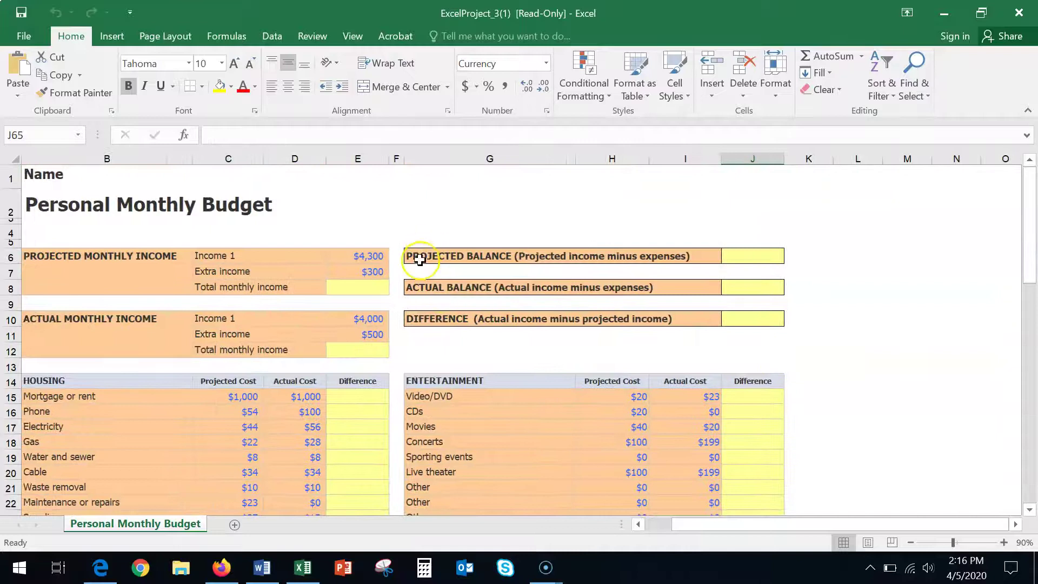
left_click_drag(409, 255, 737, 318)
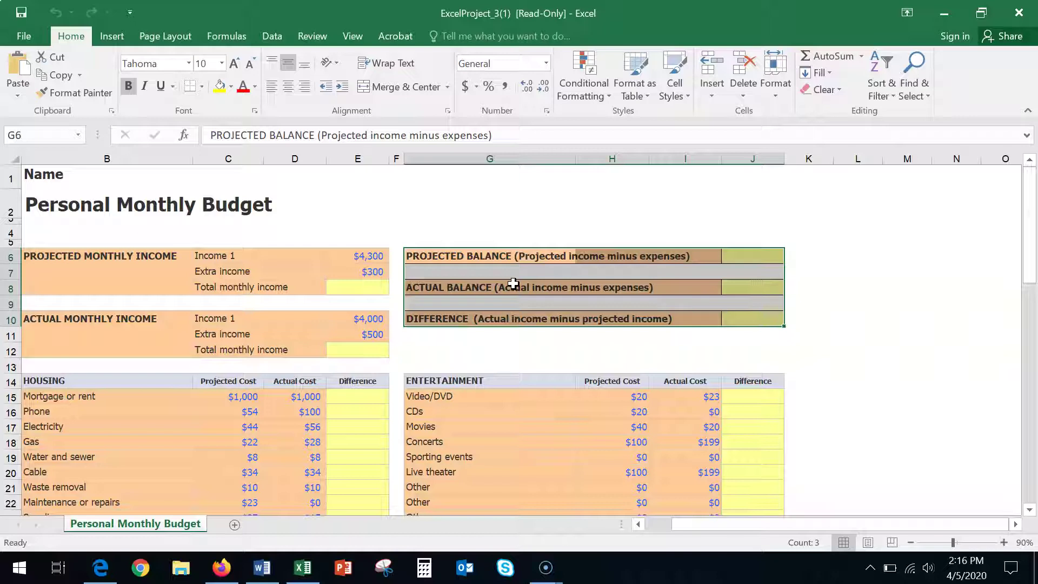
- Calculate the projected total monthly income in E8 with the formula =E6+E7
left_click(366, 286)
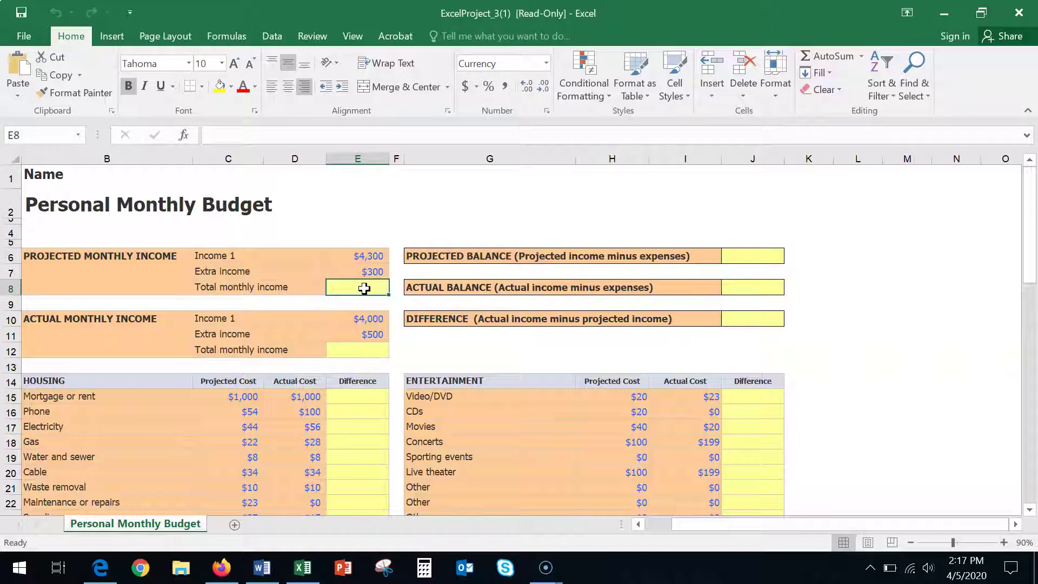
type("=")
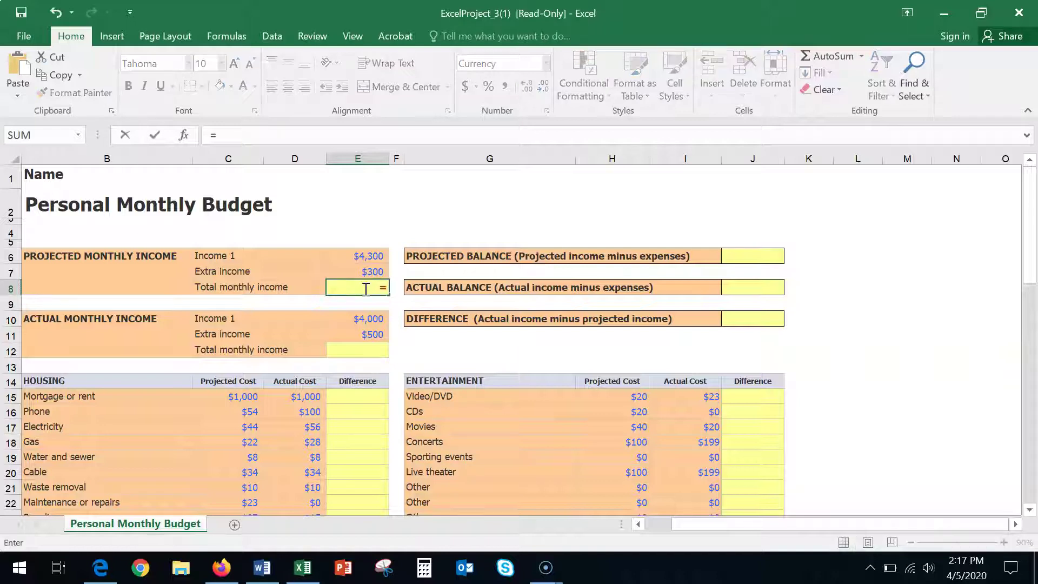
left_click(367, 255)
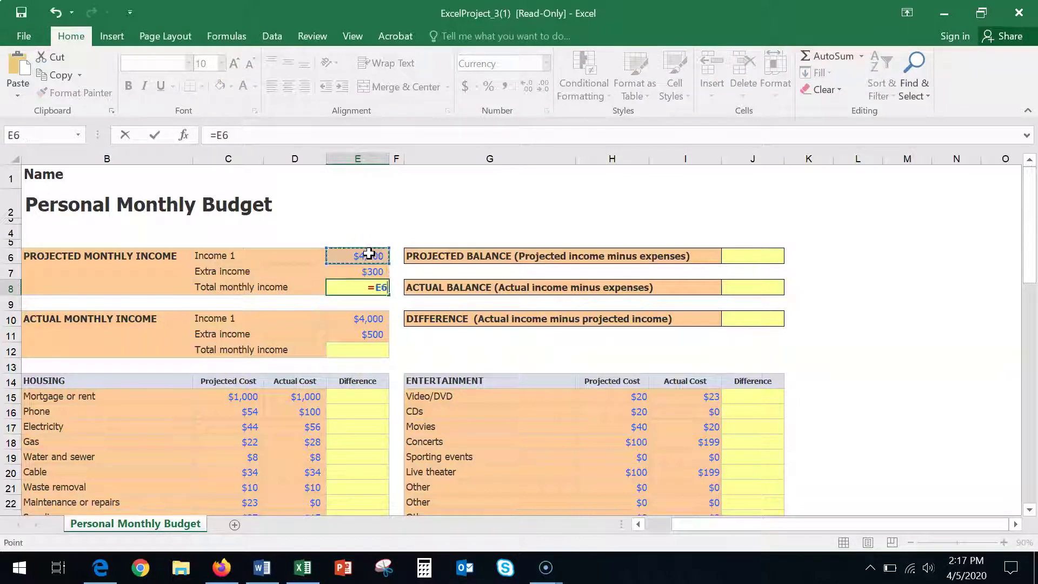
type("+")
left_click(359, 270)
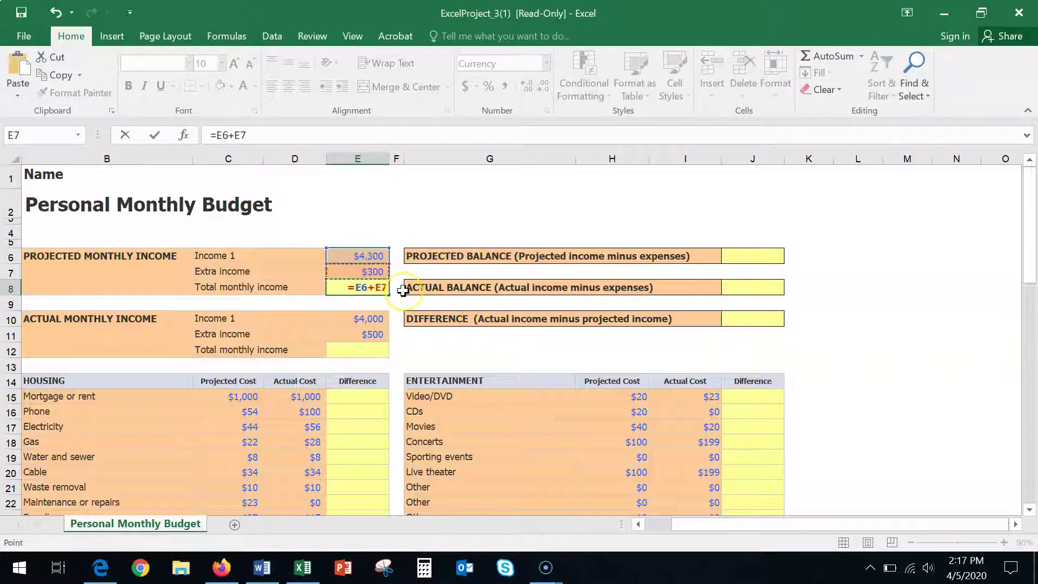
key("Return")
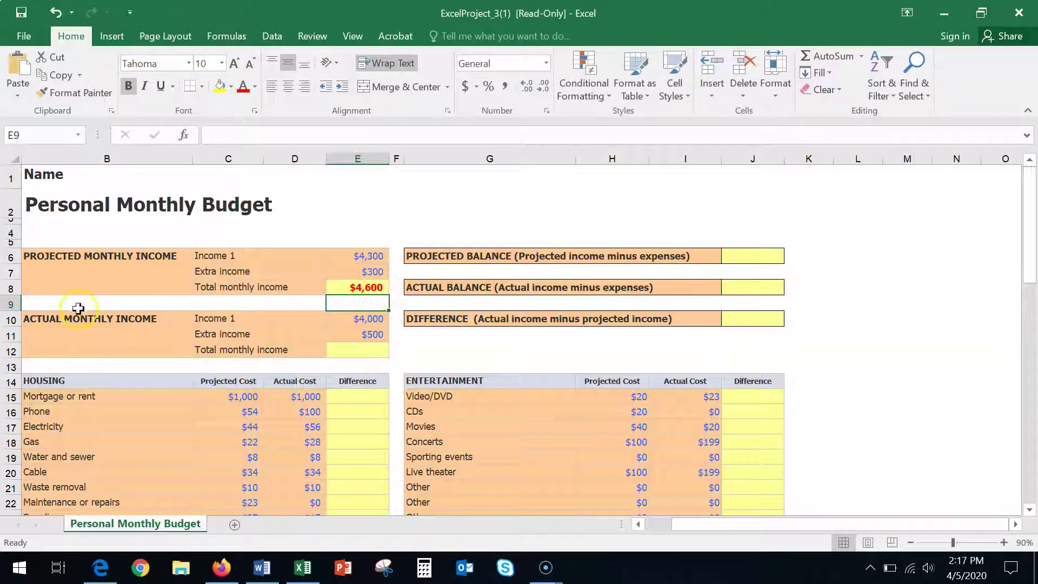
- Calculate the actual total monthly income in E12 using AutoSum over E10:E11
left_click(359, 351)
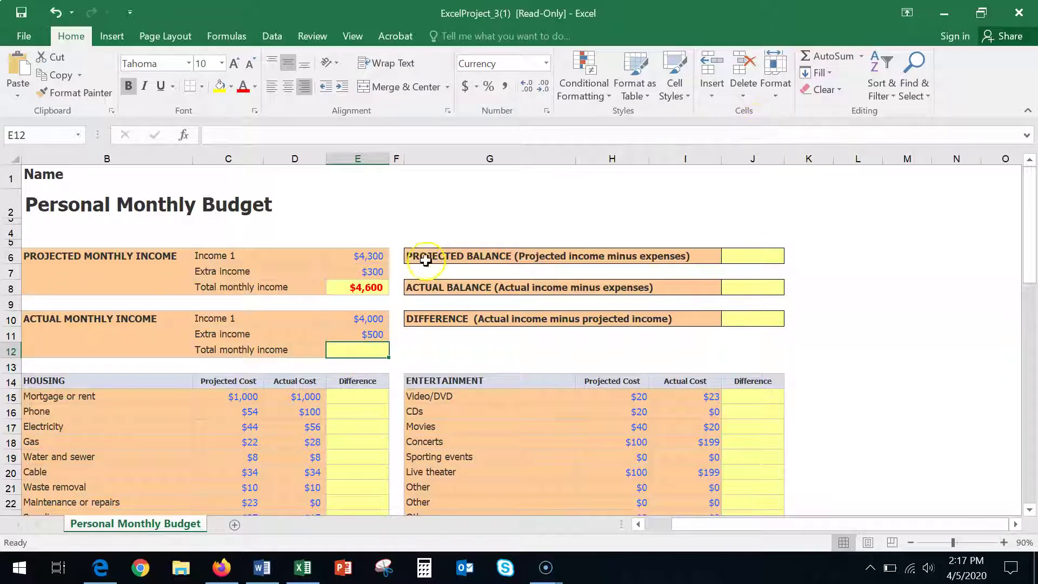
left_click(820, 57)
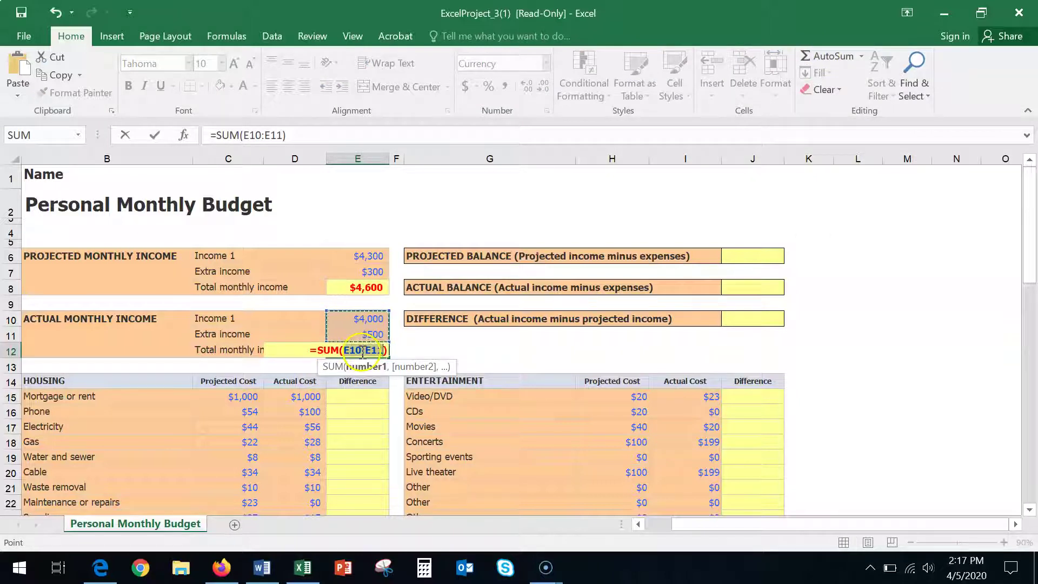
key("Return")
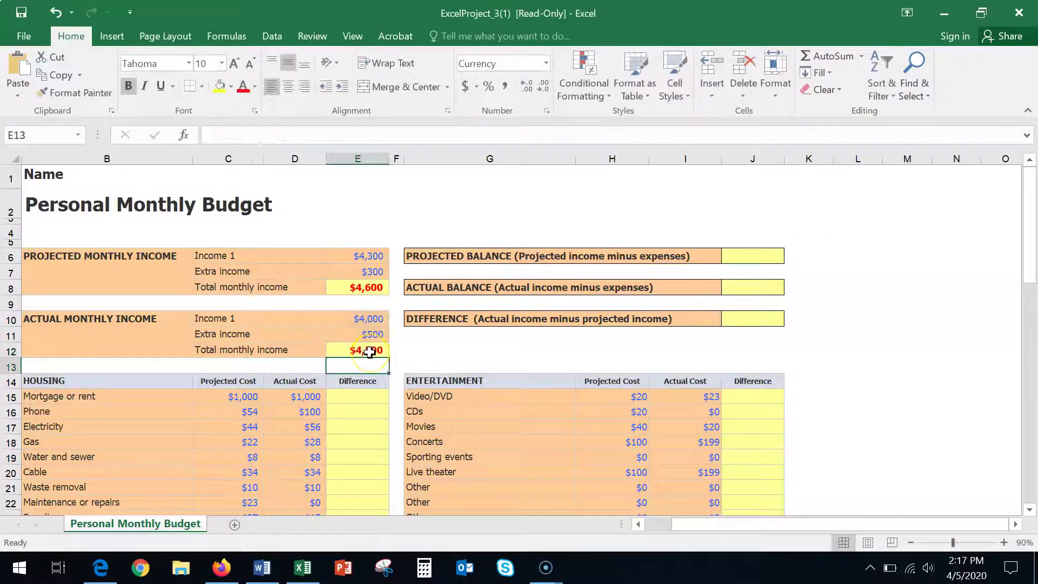
- Calculate the Housing projected cost subtotal in C25 using AutoSum over C15:C24
scroll(370, 352, "down", 3)
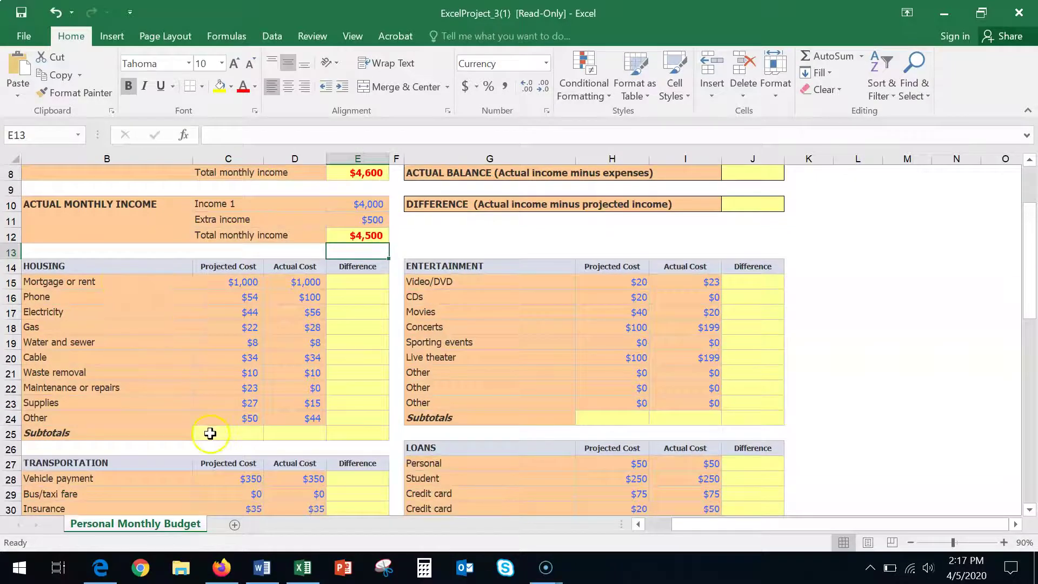
left_click(238, 436)
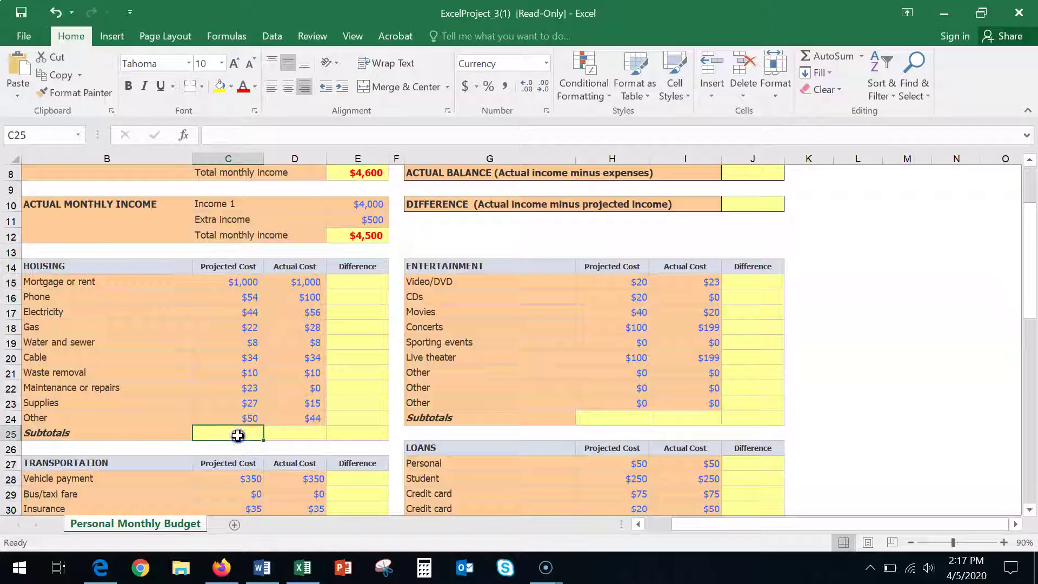
left_click(828, 56)
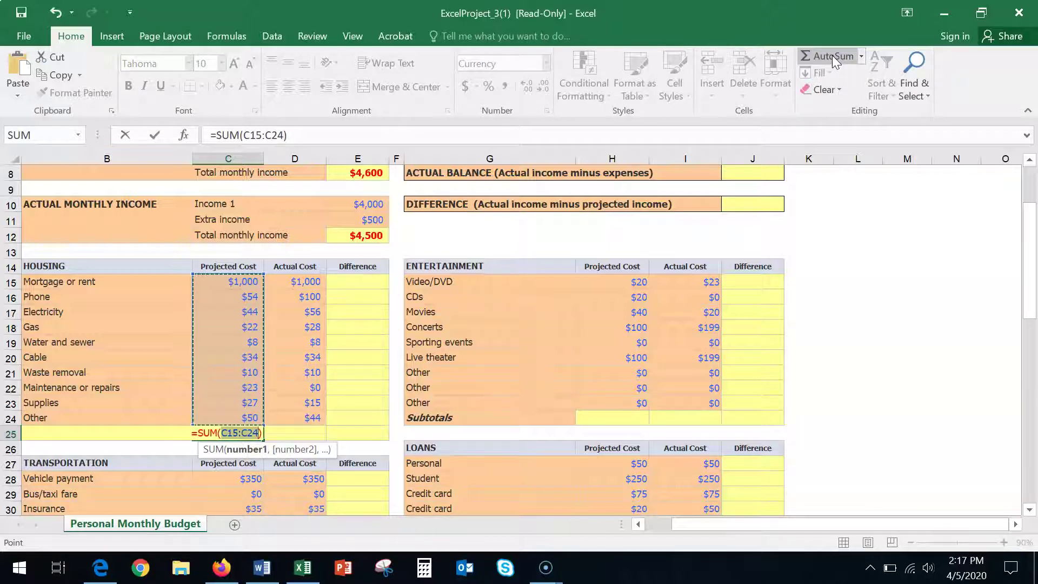
key("Return")
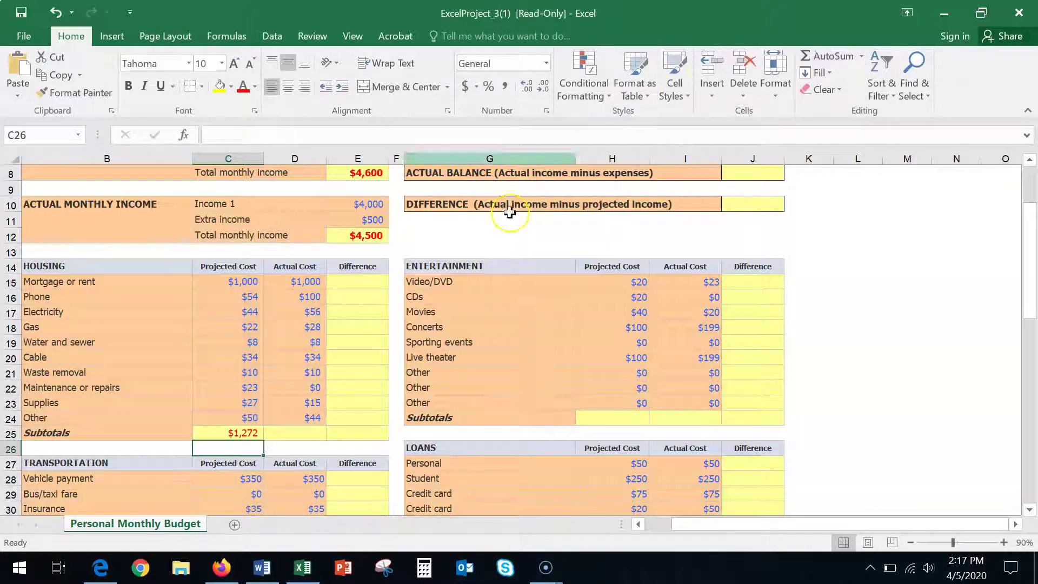
- Calculate the Housing actual cost subtotal in D25 using AutoSum
left_click(290, 431)
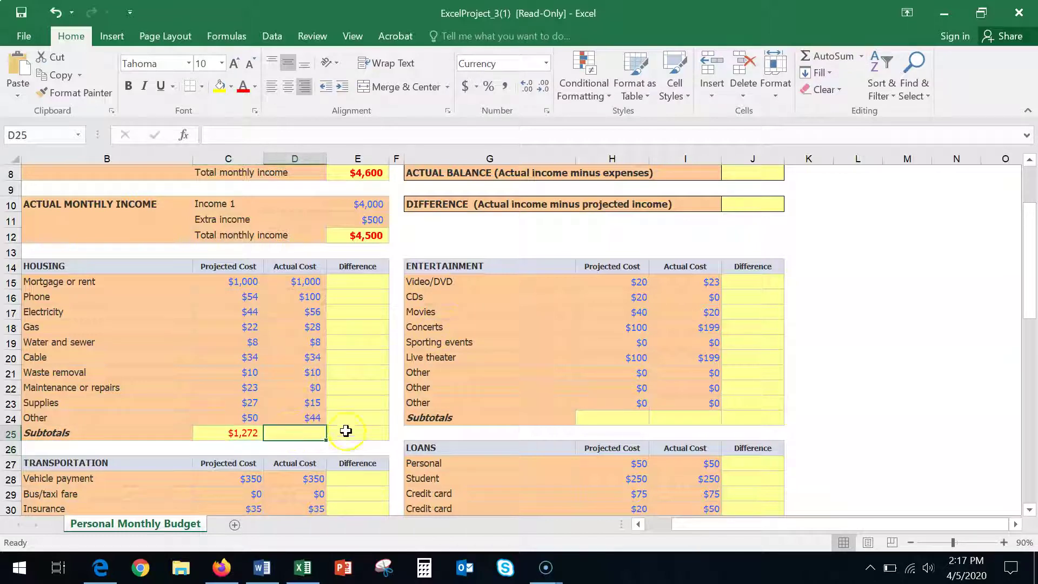
left_click(831, 56)
key("Return")
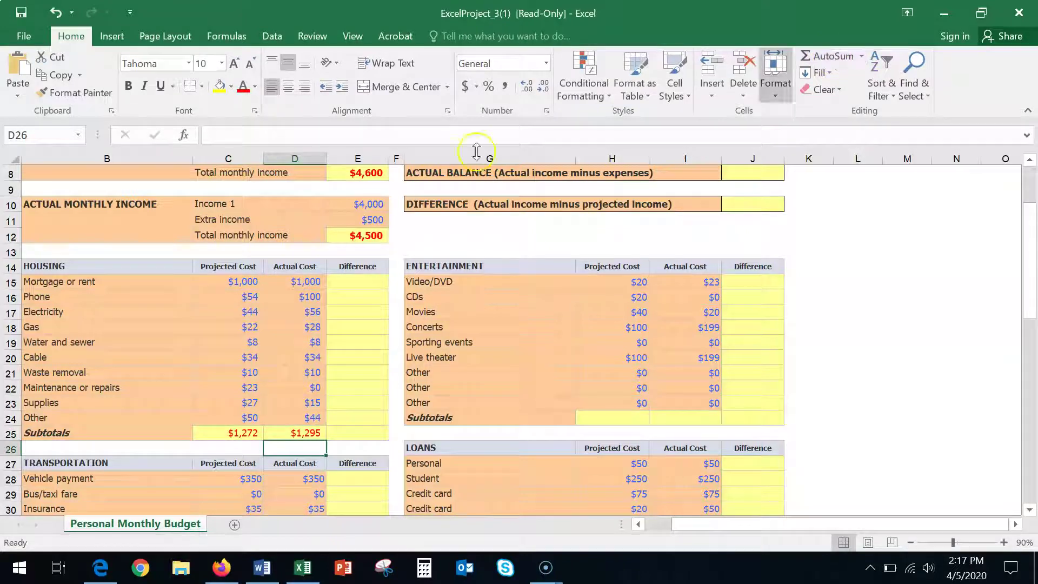
- Calculate the Mortgage or rent difference in E15 with the formula =D15-C15
left_click(367, 282)
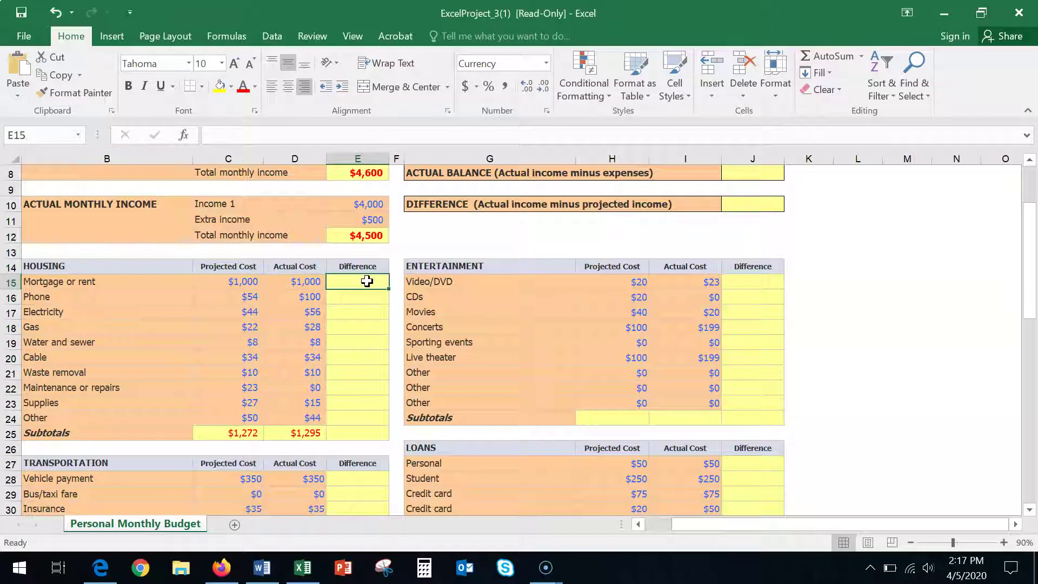
type("=")
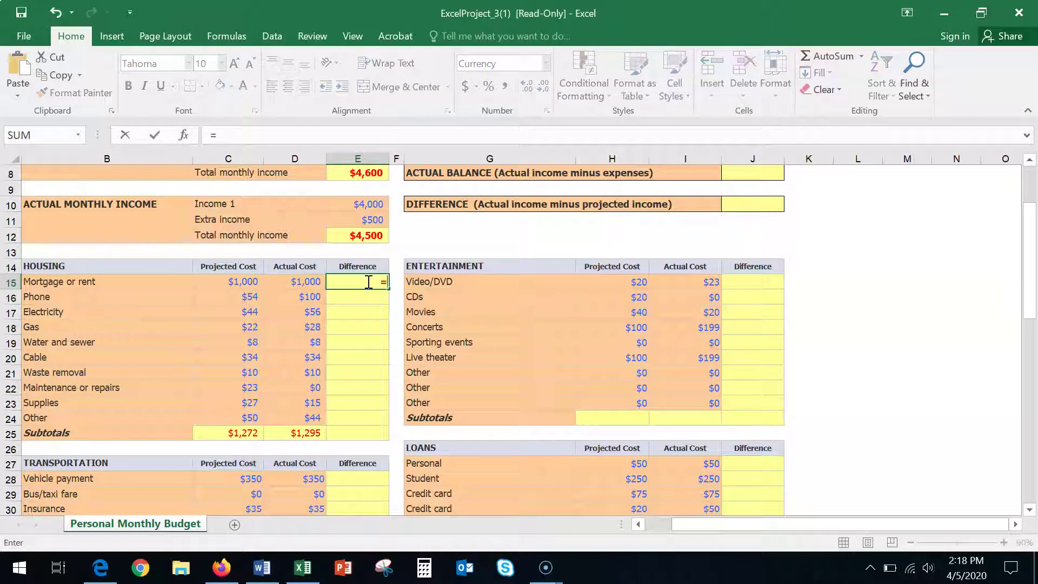
left_click(299, 283)
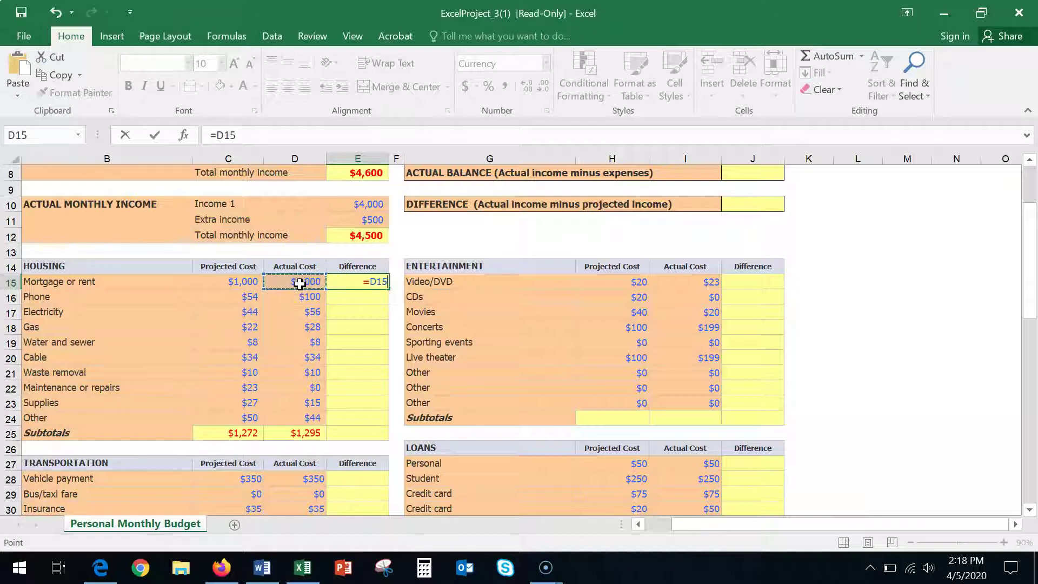
type("-")
left_click(231, 280)
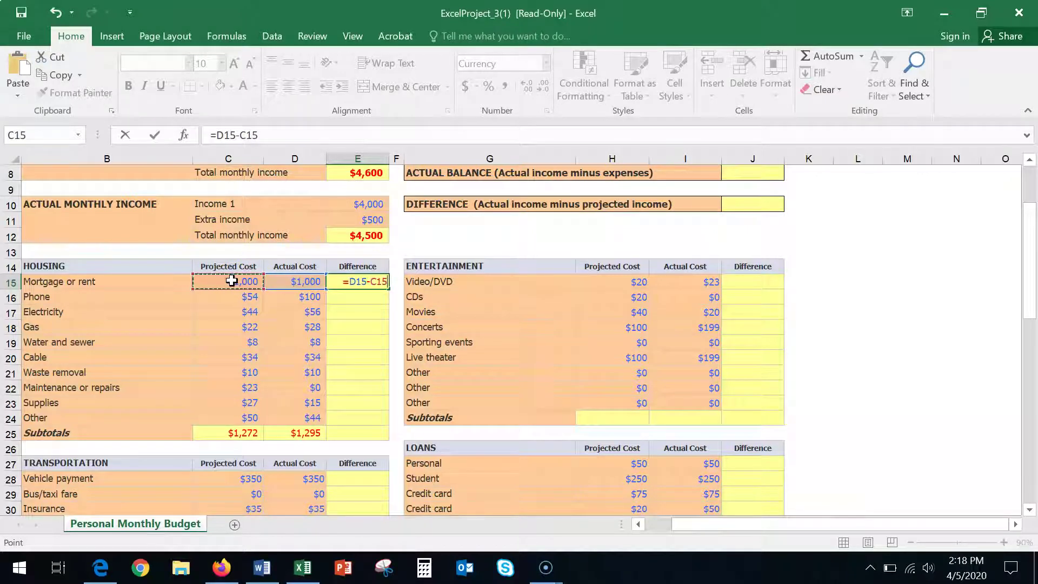
key("Return")
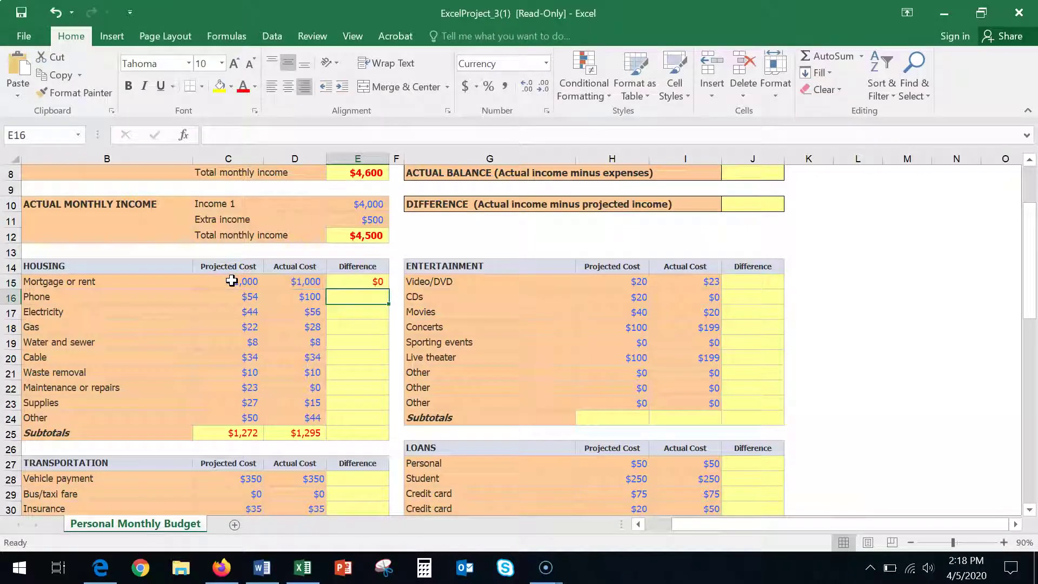
- Fill the Housing difference formula from E15 down through the subtotal row in E25
left_click(376, 283)
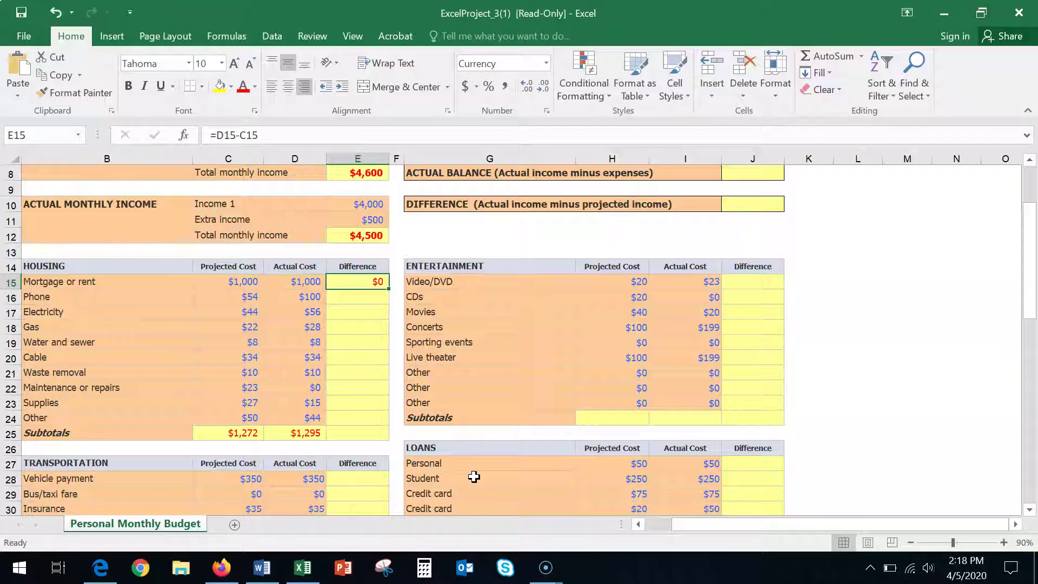
left_click(376, 281)
left_click(389, 292)
left_click_drag(389, 290, 384, 436)
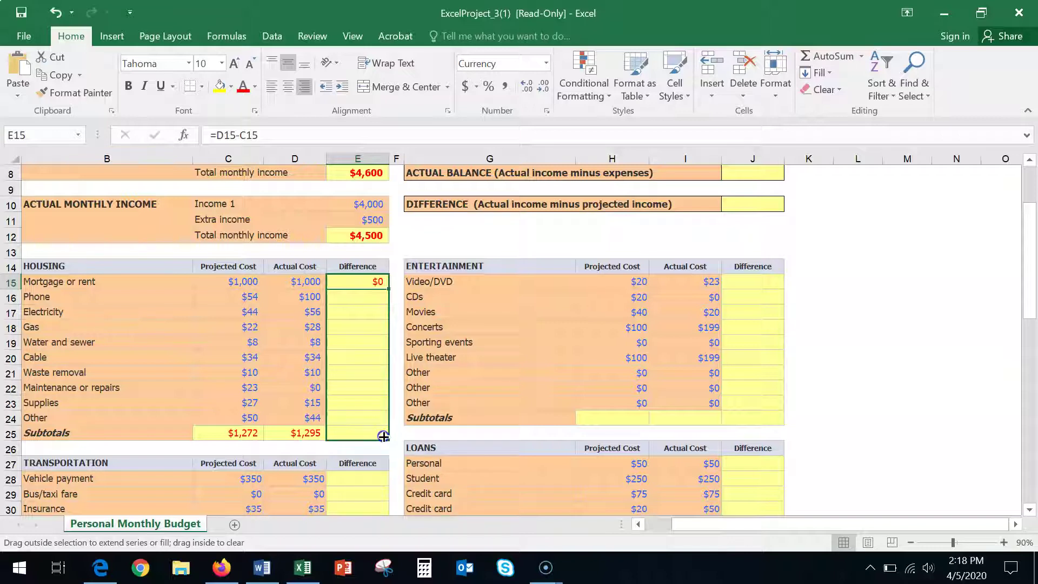
left_click_drag(383, 436, 384, 436)
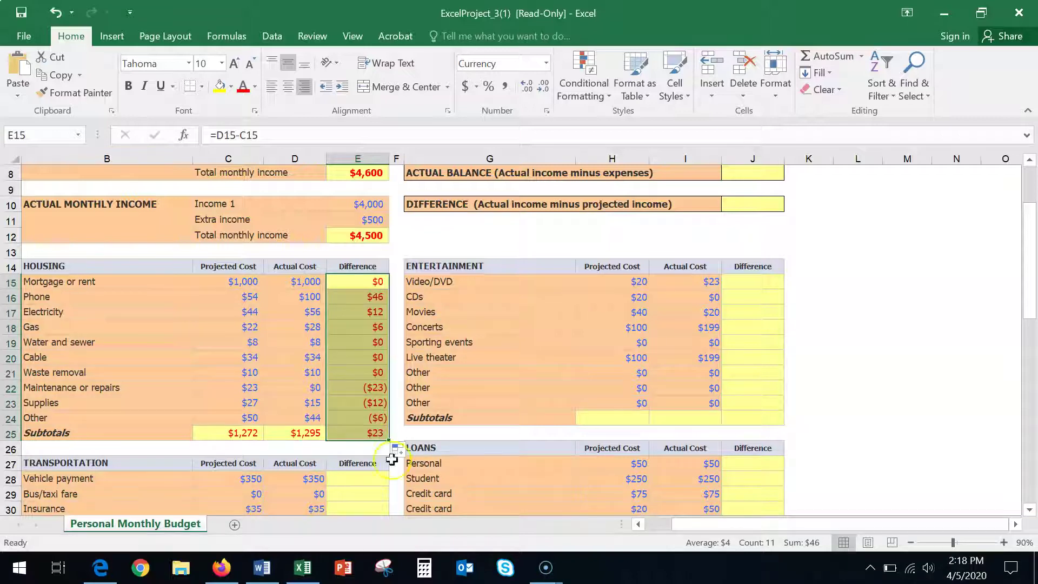
left_click(351, 352)
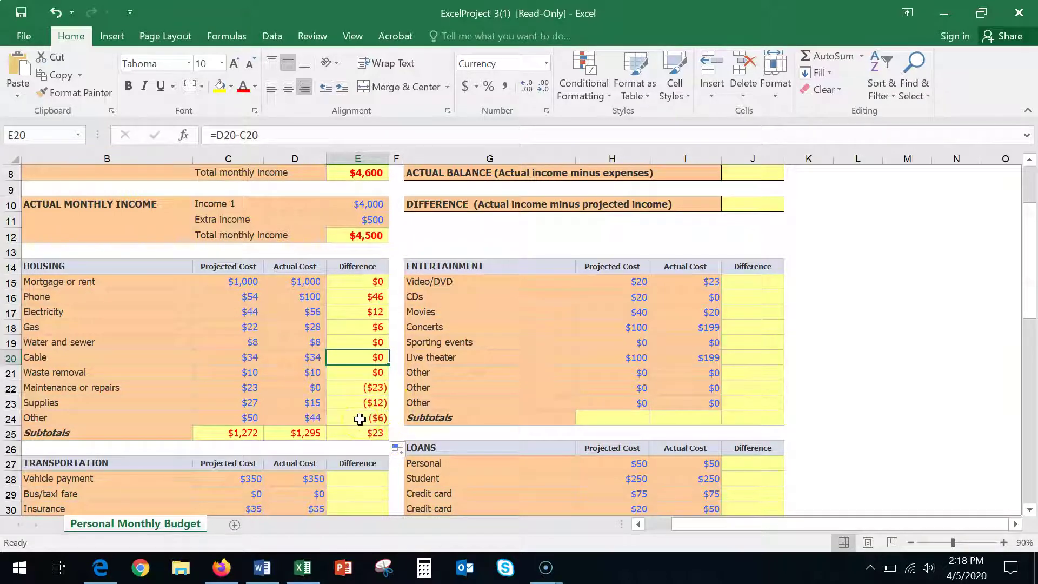
- Calculate the Transportation projected and actual cost subtotals in C35 and D35 using AutoSum over rows 28 to 34
scroll(397, 373, "down", 3)
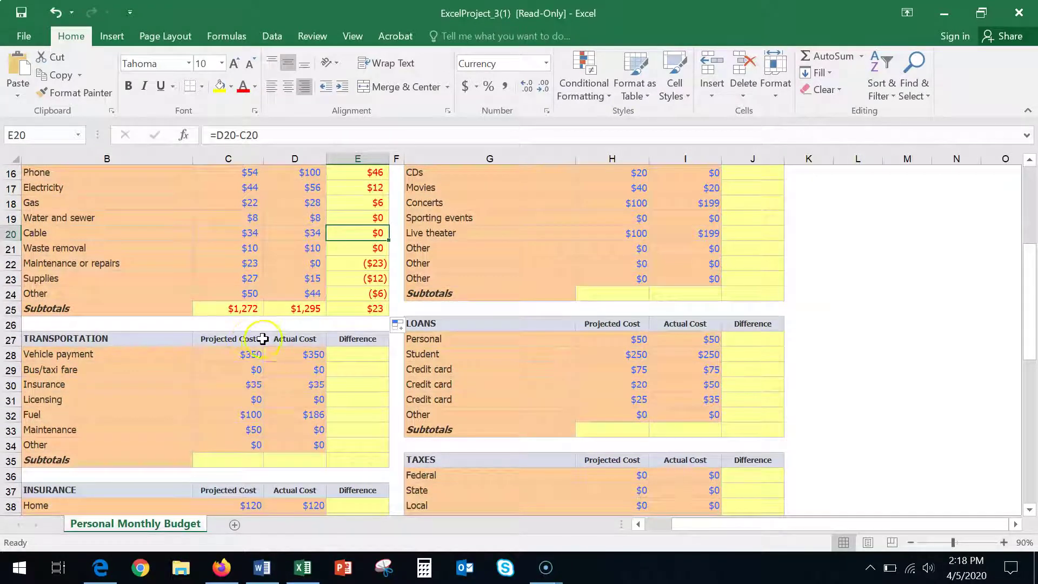
left_click(232, 465)
left_click(827, 56)
key("Return")
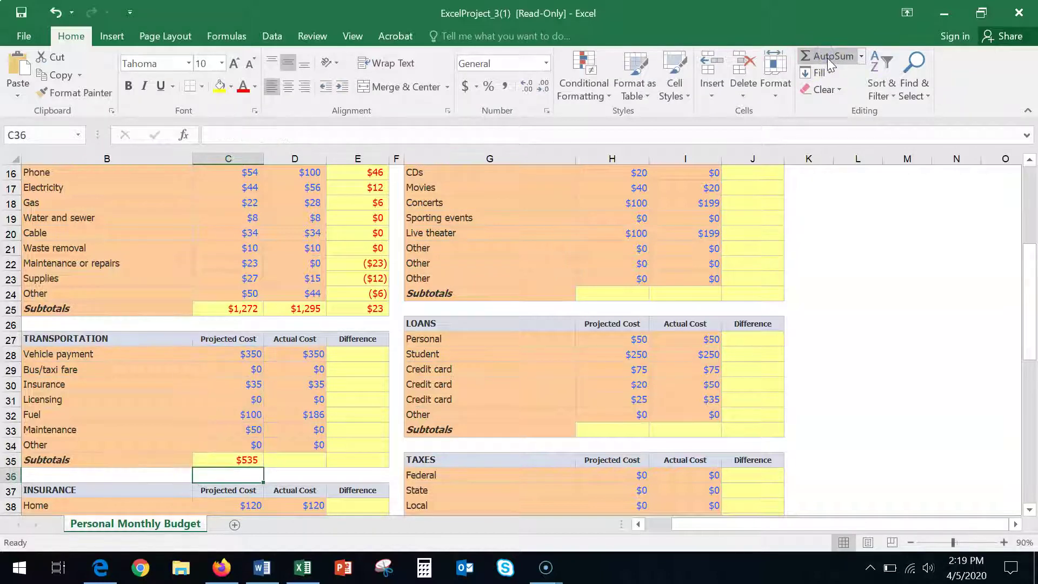
left_click(295, 461)
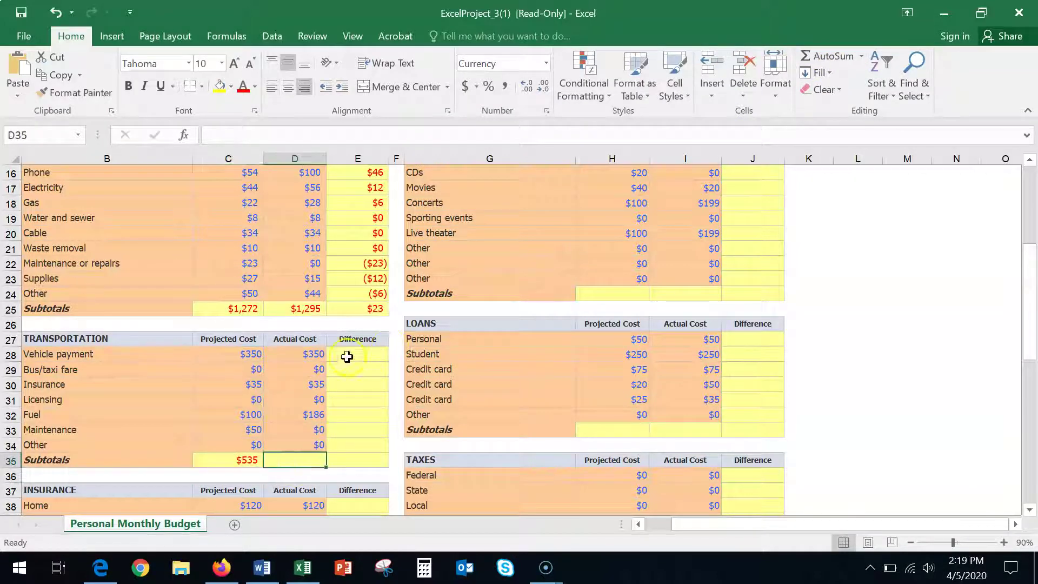
left_click(833, 56)
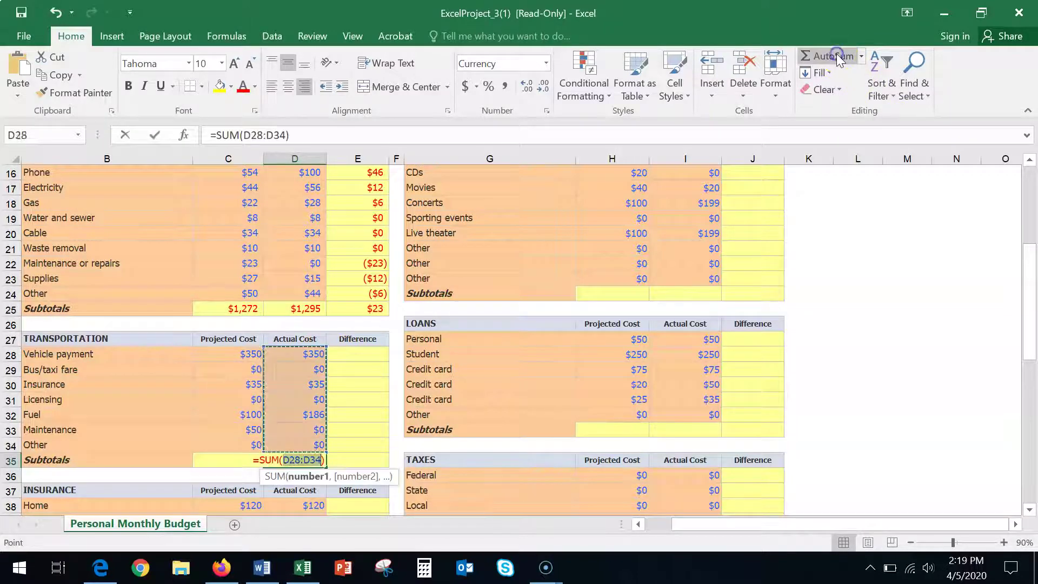
key("Return")
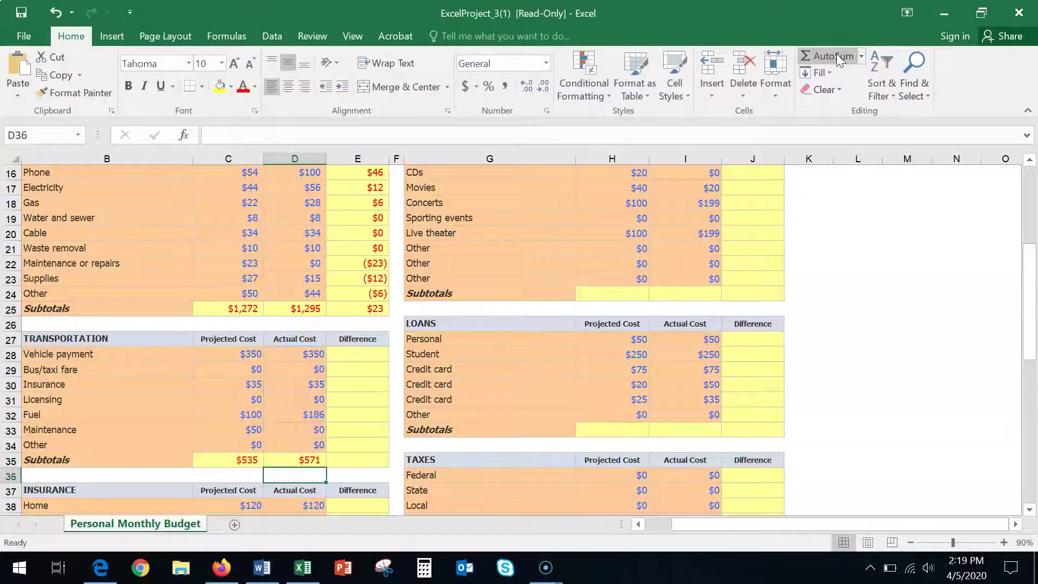
- Calculate the Vehicle payment difference in E28 with the formula =D28-C28
left_click(361, 354)
type("=")
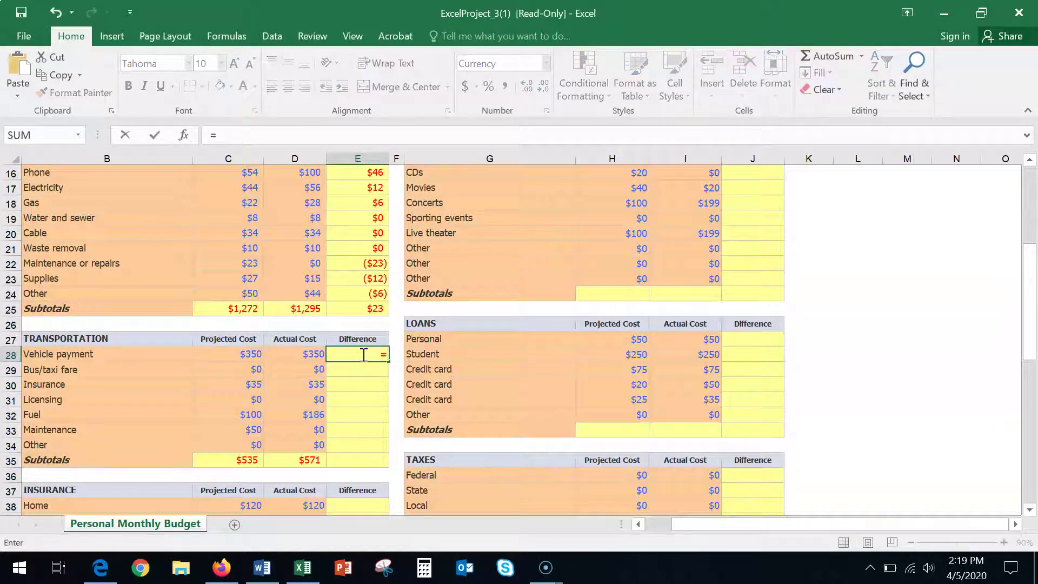
left_click(295, 357)
type("-")
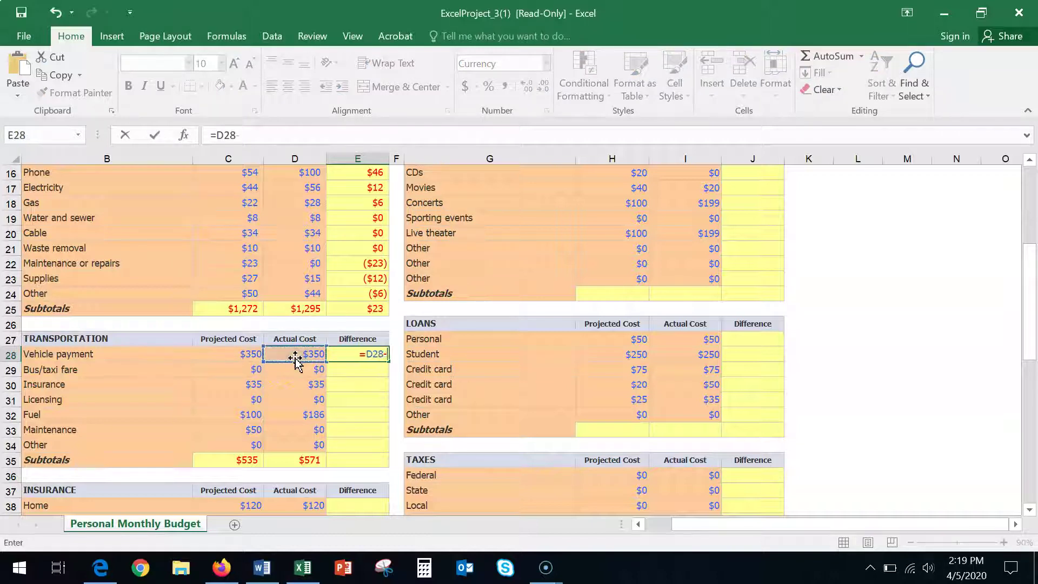
left_click(230, 357)
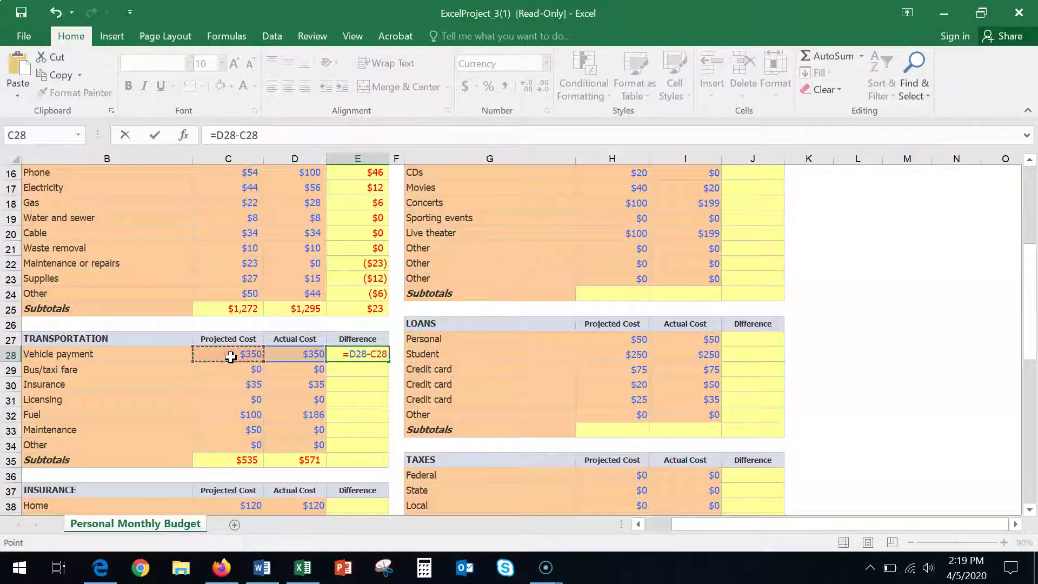
key("Return")
- Fill the Transportation difference formula from E28 down through the subtotal row in E35
left_click(364, 355)
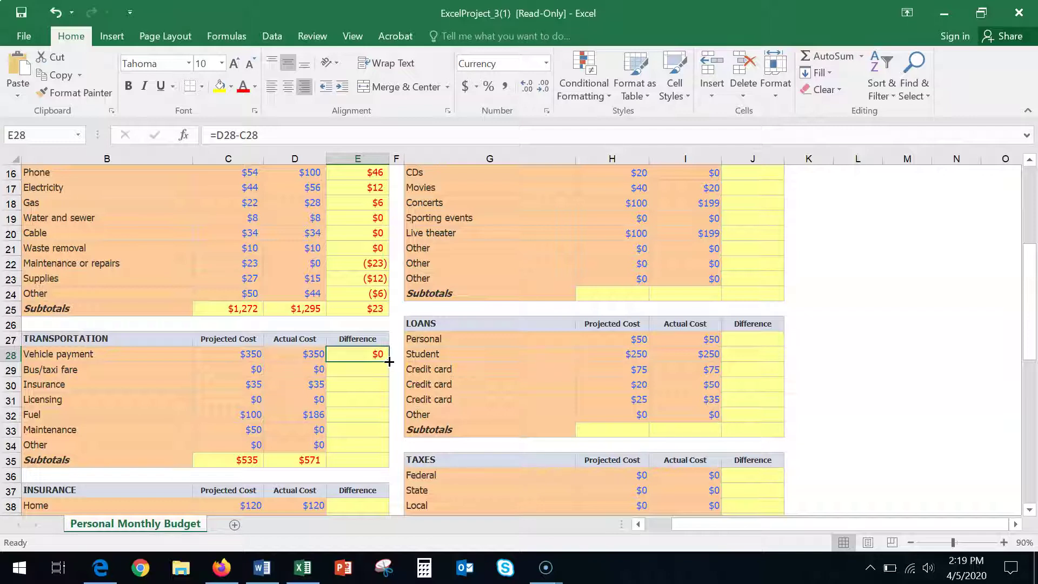
left_click_drag(388, 361, 385, 467)
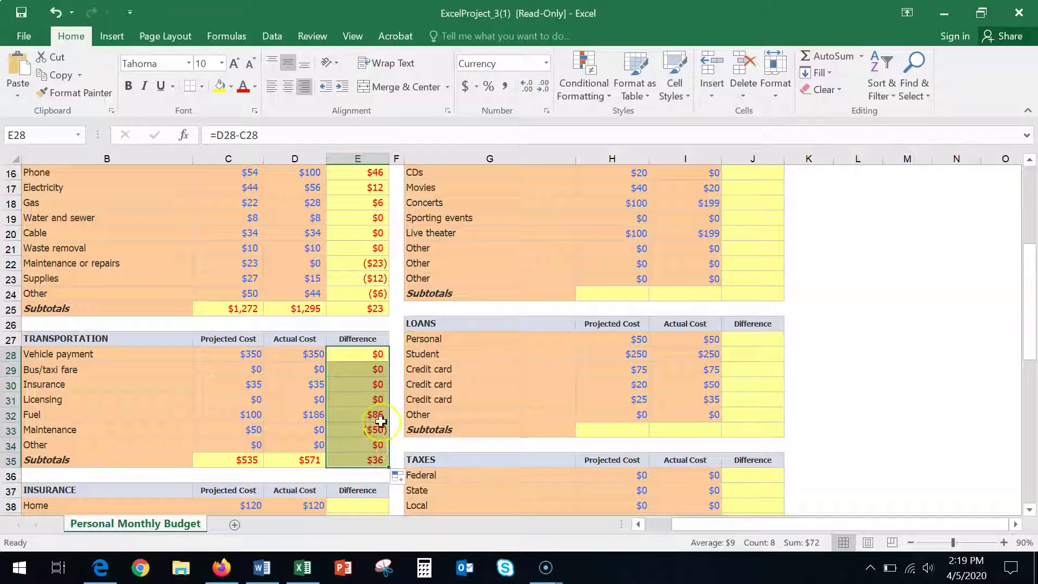
left_click(400, 447)
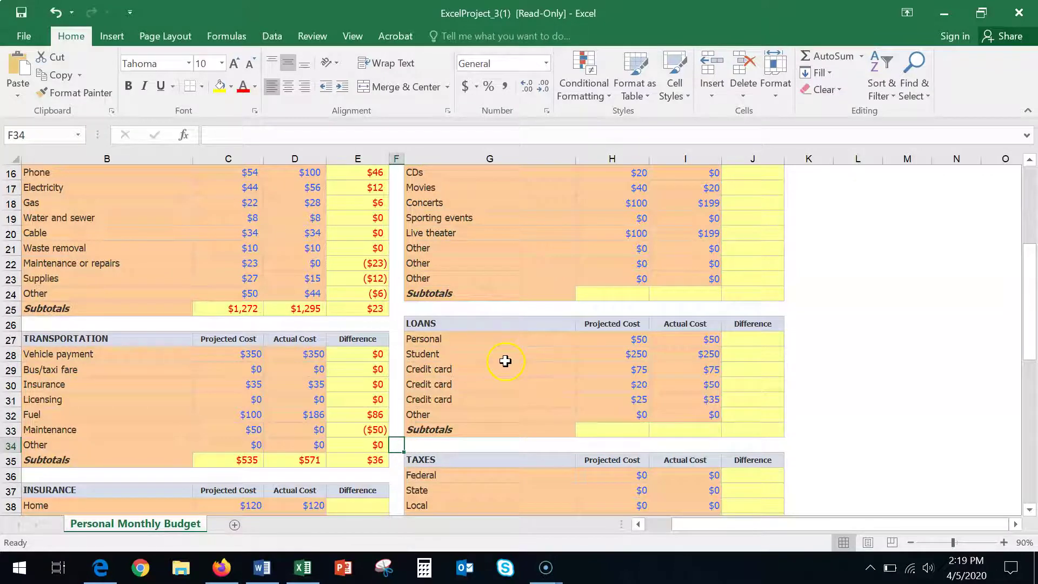
- Start the total projected cost formula in J61 by adding the Housing and Transportation projected subtotals, =C25+C35
scroll(503, 360, "down", 5)
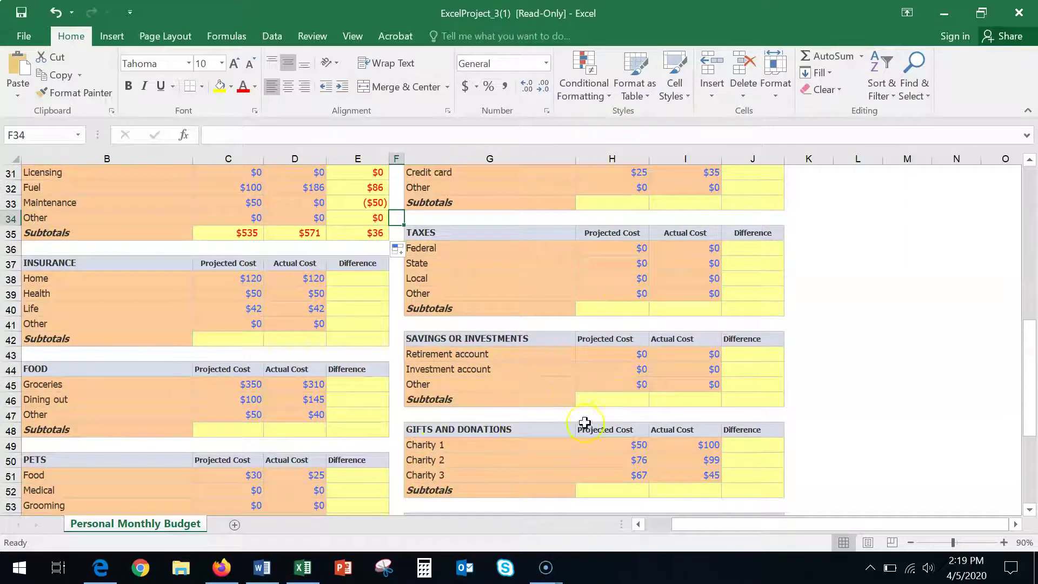
scroll(607, 424, "down", 6)
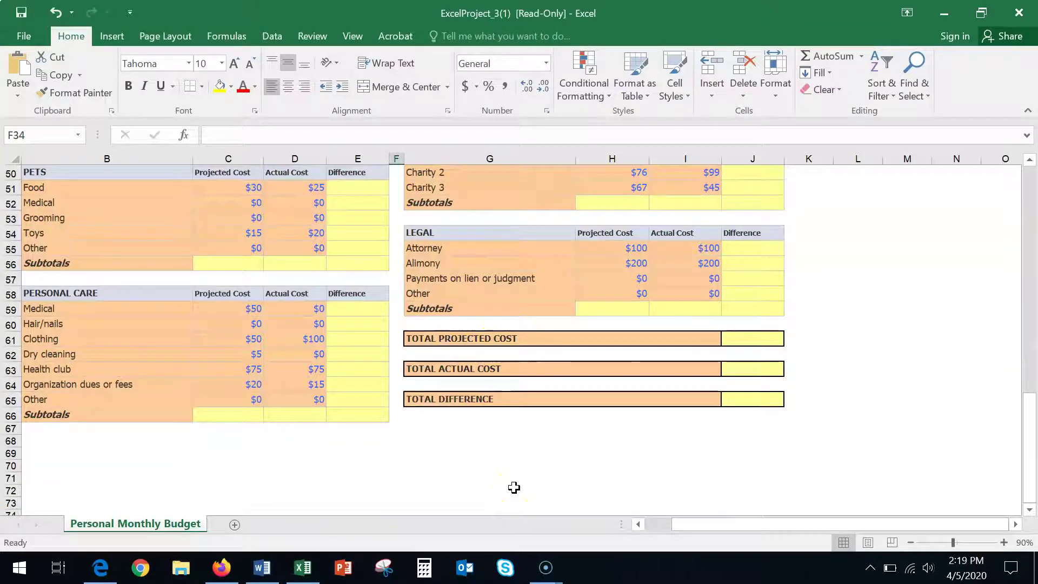
left_click(753, 337)
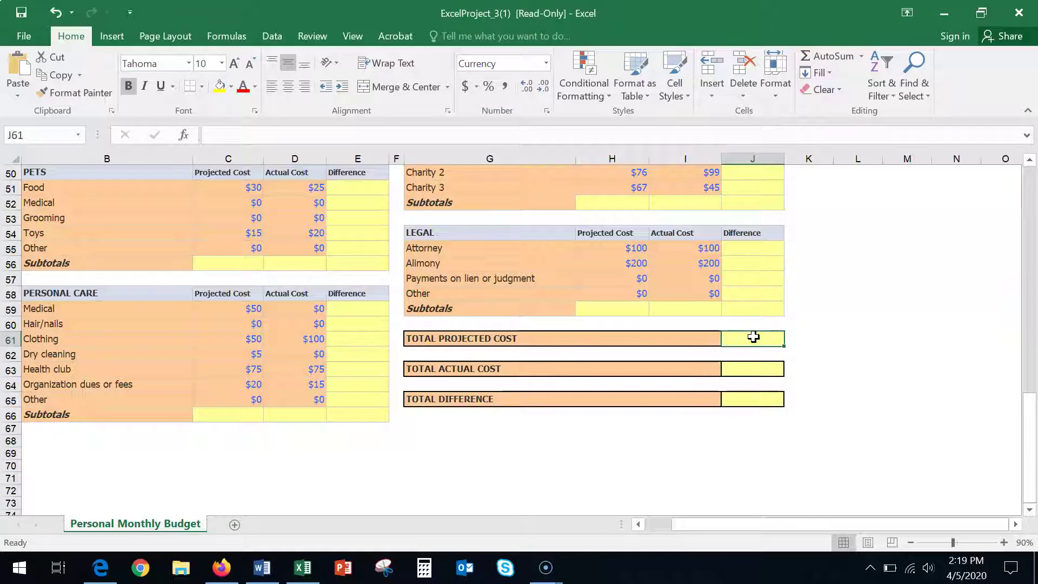
type("=")
scroll(755, 338, "up", 9)
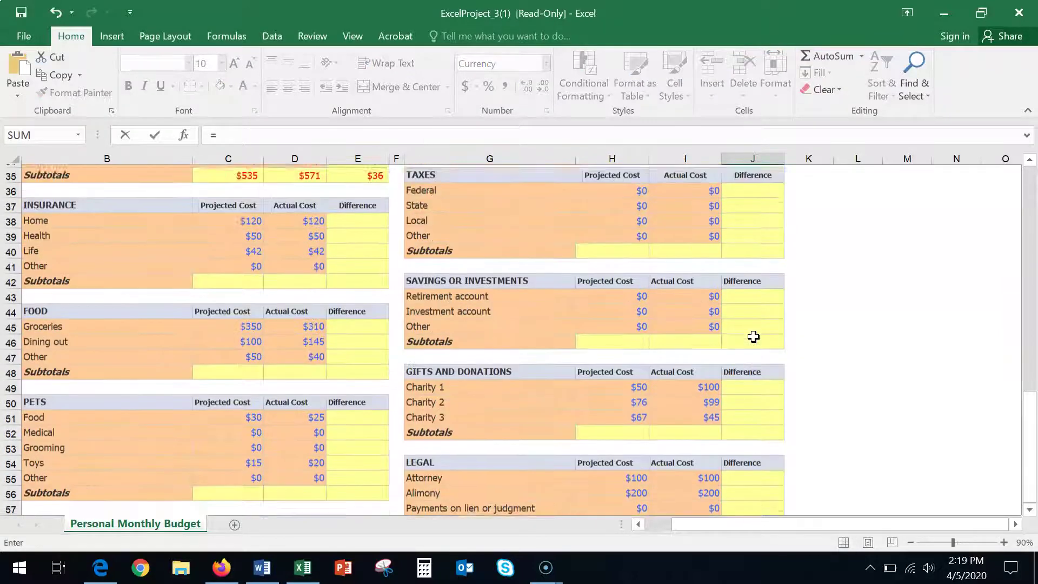
scroll(753, 337, "up", 5)
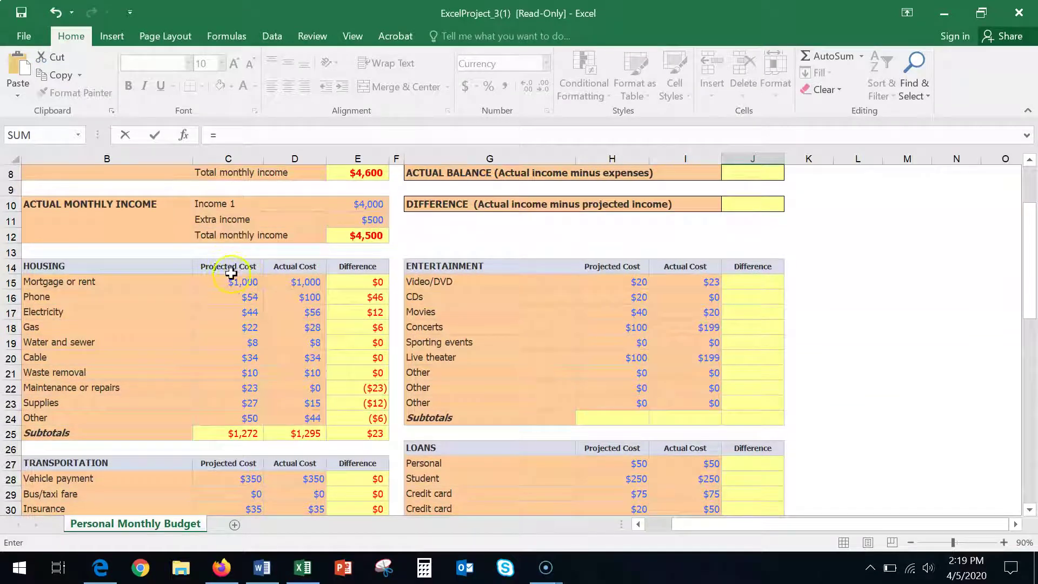
left_click(227, 430)
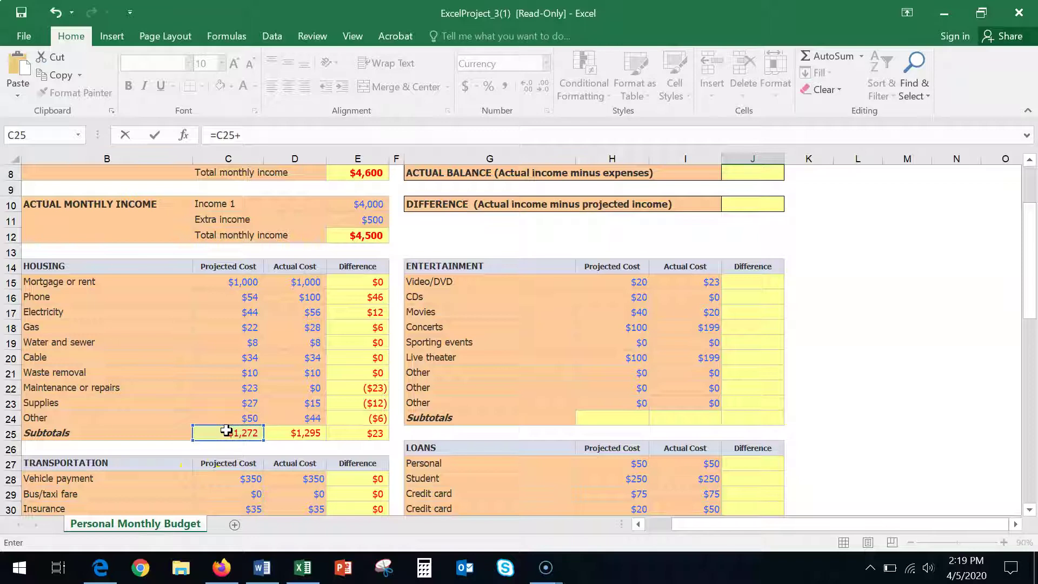
type("+")
scroll(226, 430, "down", 3)
left_click(228, 460)
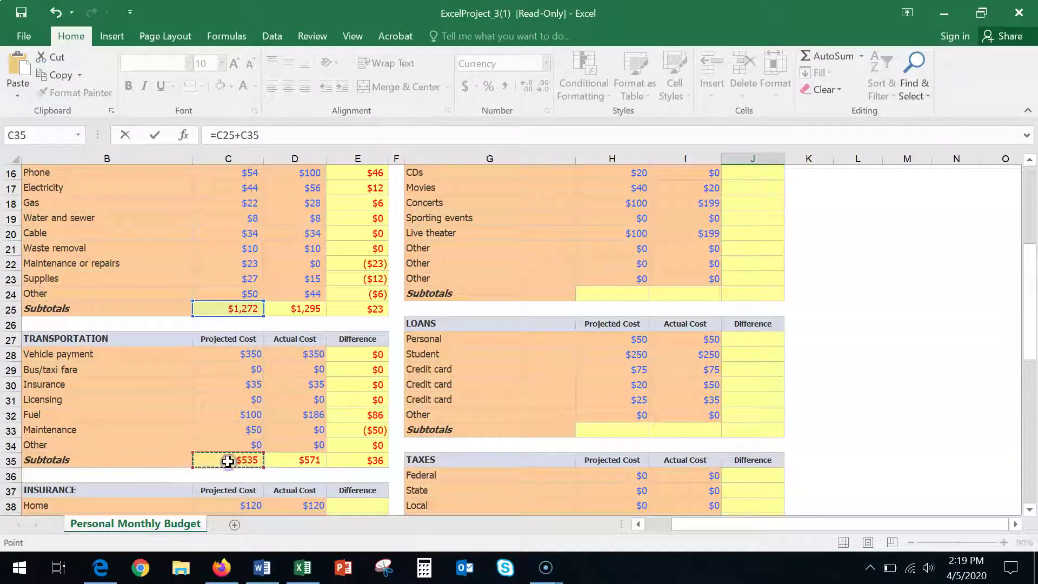
- Extend the total projected cost formula with the Insurance, Food, Pets and Personal Care projected subtotals, adding C42, C48, C56 and C66
type("+")
scroll(228, 460, "down", 3)
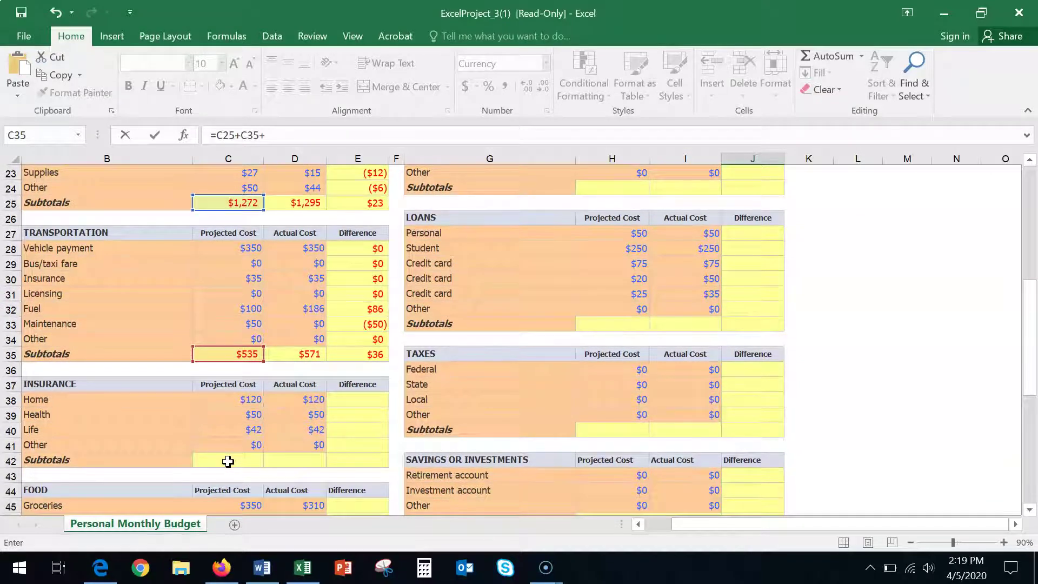
left_click(228, 461)
type("+")
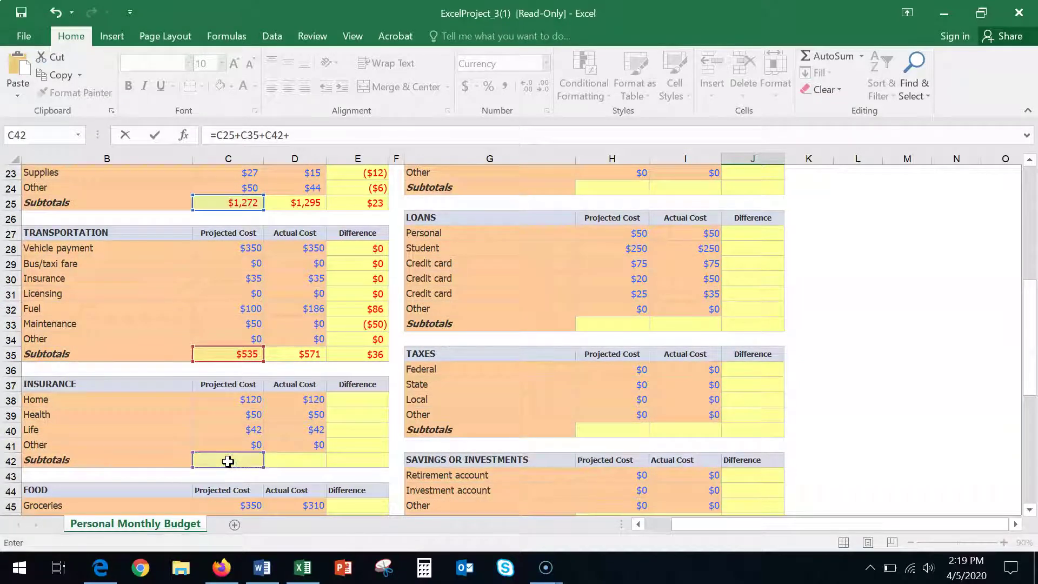
scroll(227, 461, "down", 4)
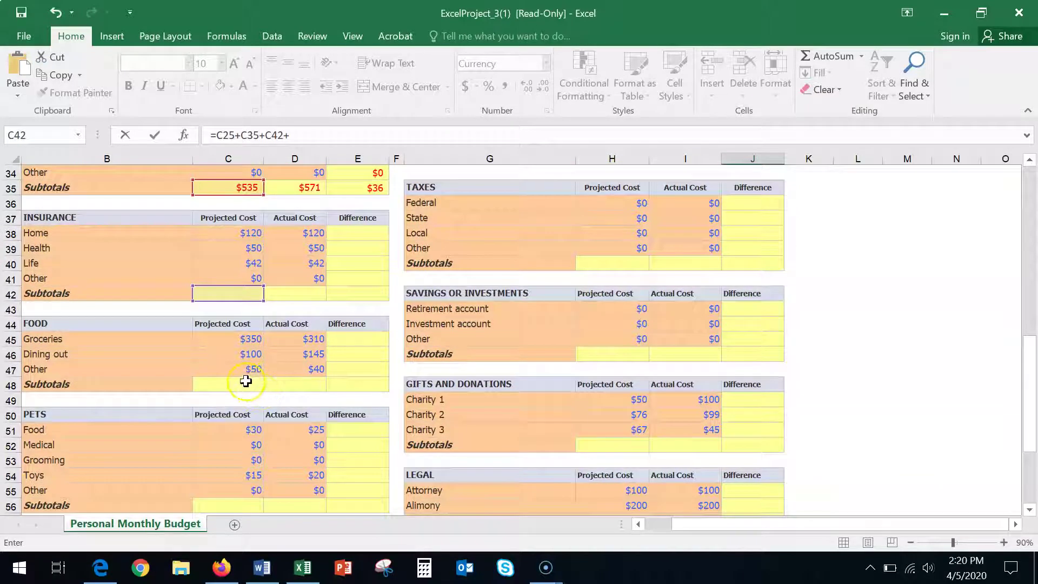
left_click(245, 383)
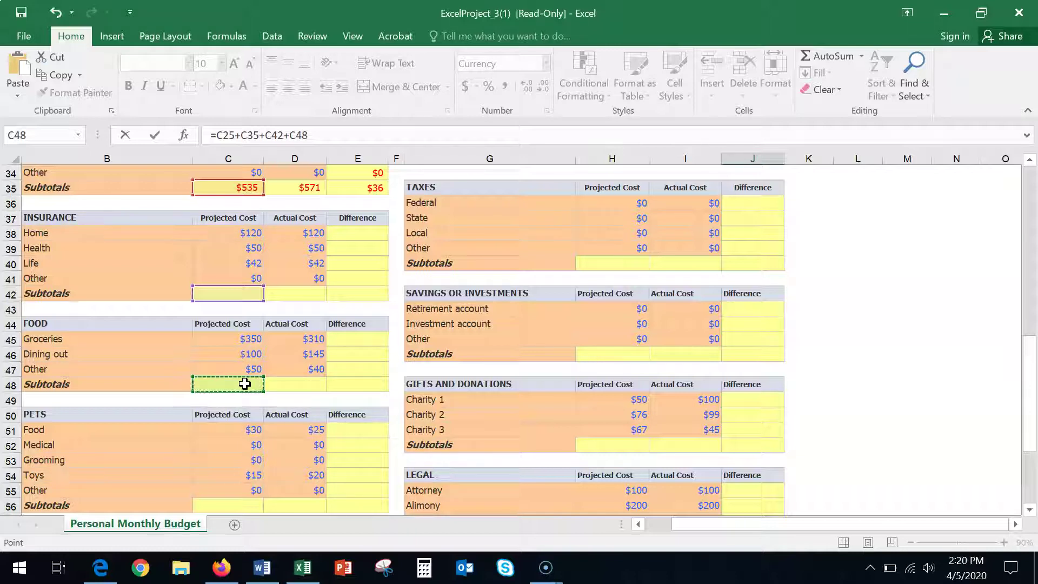
scroll(245, 383, "down", 1)
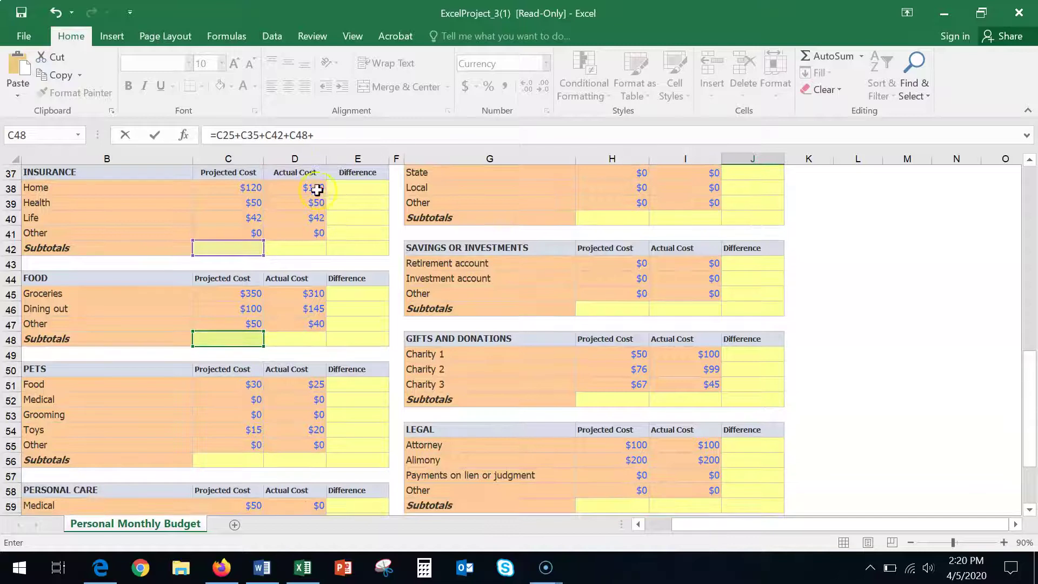
type("+")
left_click(226, 463)
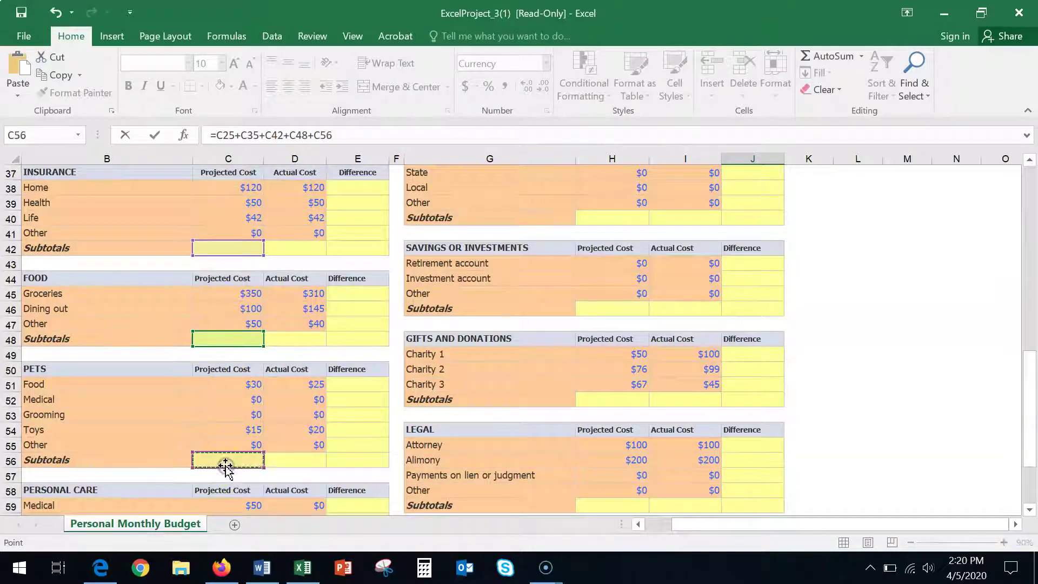
type("+")
scroll(225, 469, "down", 3)
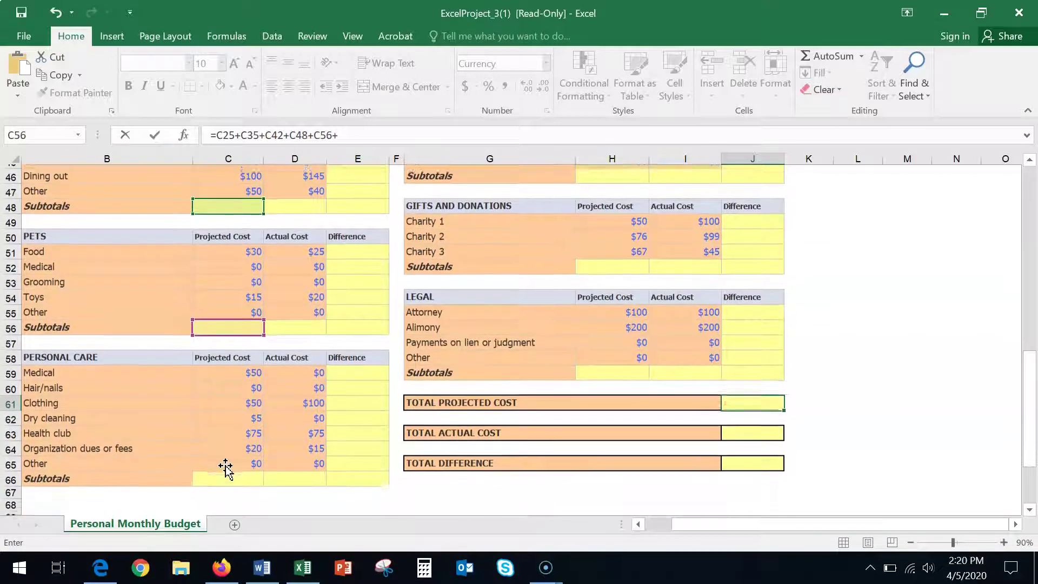
left_click(226, 473)
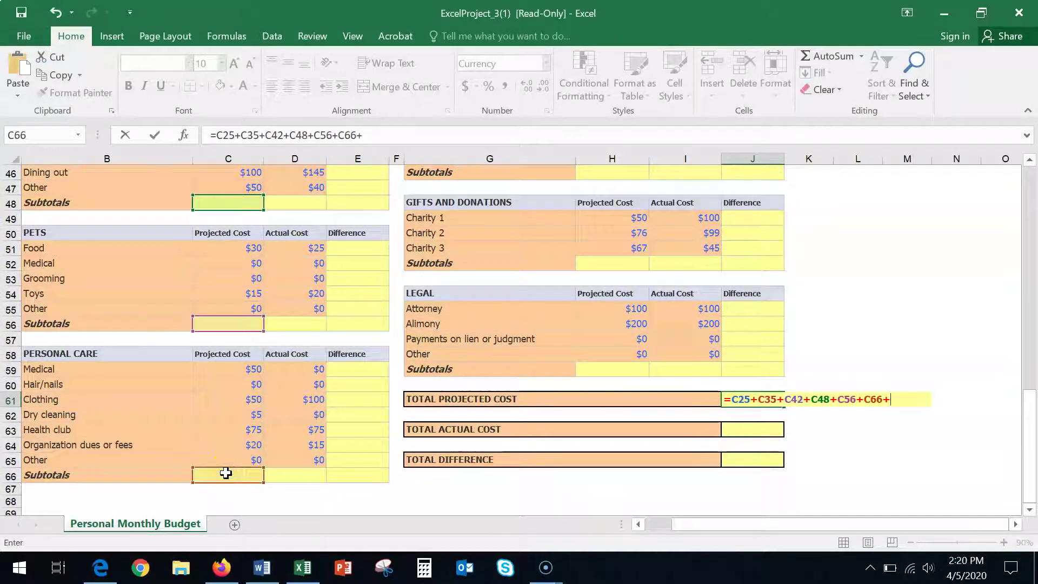
- Add the Entertainment, Loans and Taxes projected subtotals H24, H33 and H40 to the total projected cost formula
scroll(588, 409, "up", 9)
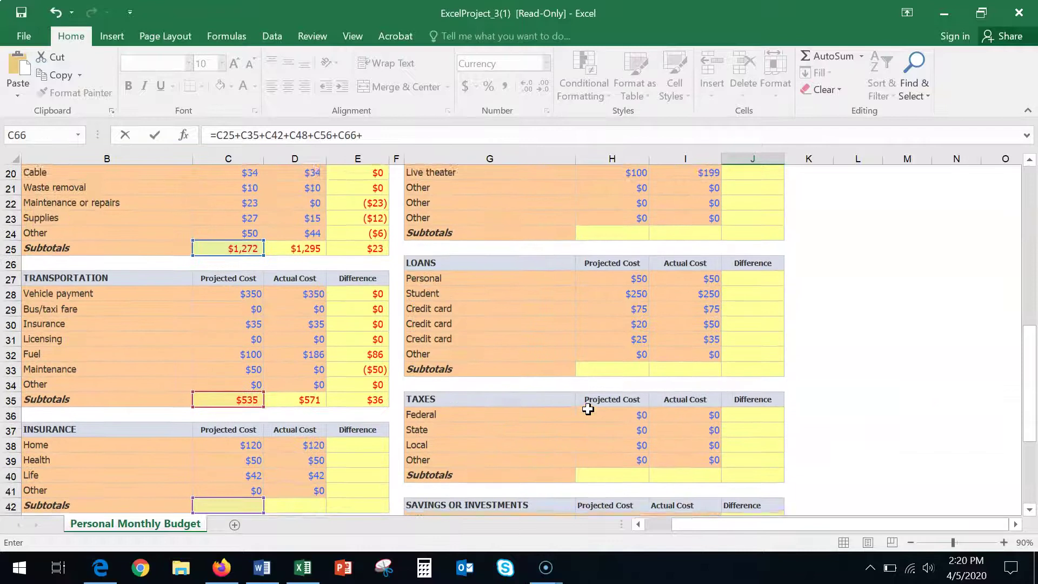
scroll(588, 409, "up", 5)
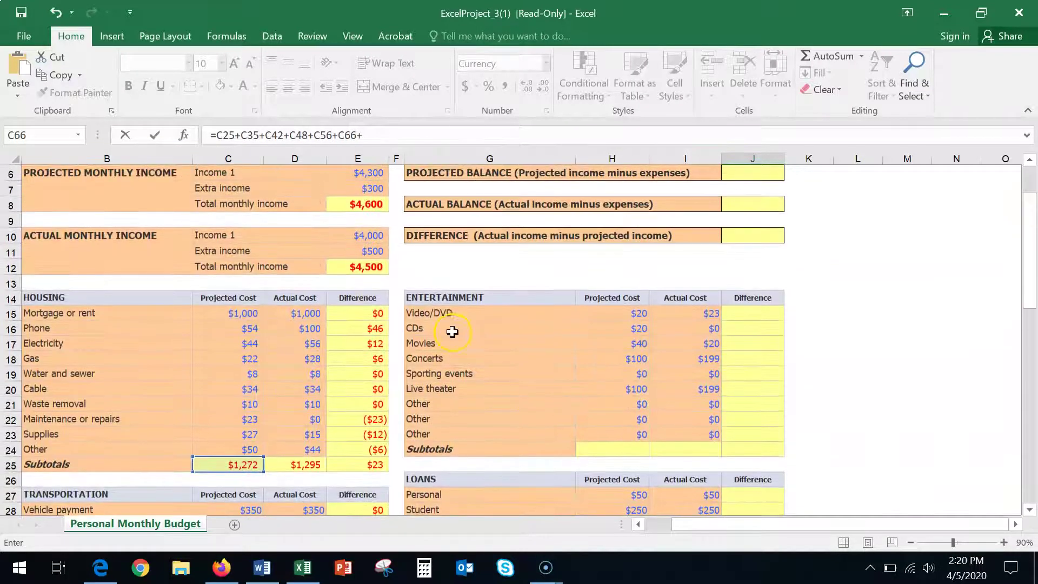
left_click(629, 452)
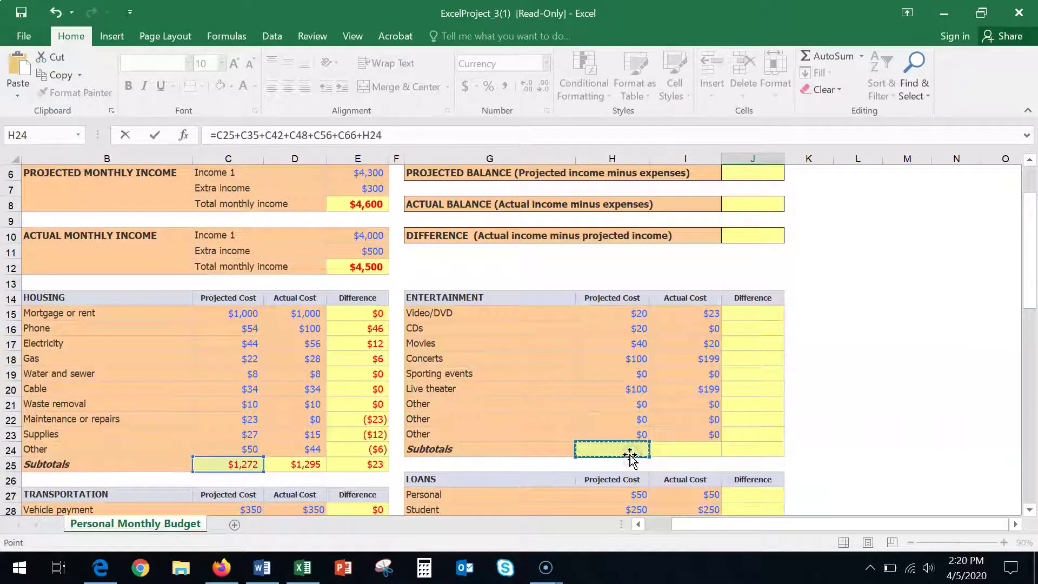
type("+")
scroll(630, 456, "down", 3)
left_click(628, 430)
type("+")
scroll(630, 429, "down", 3)
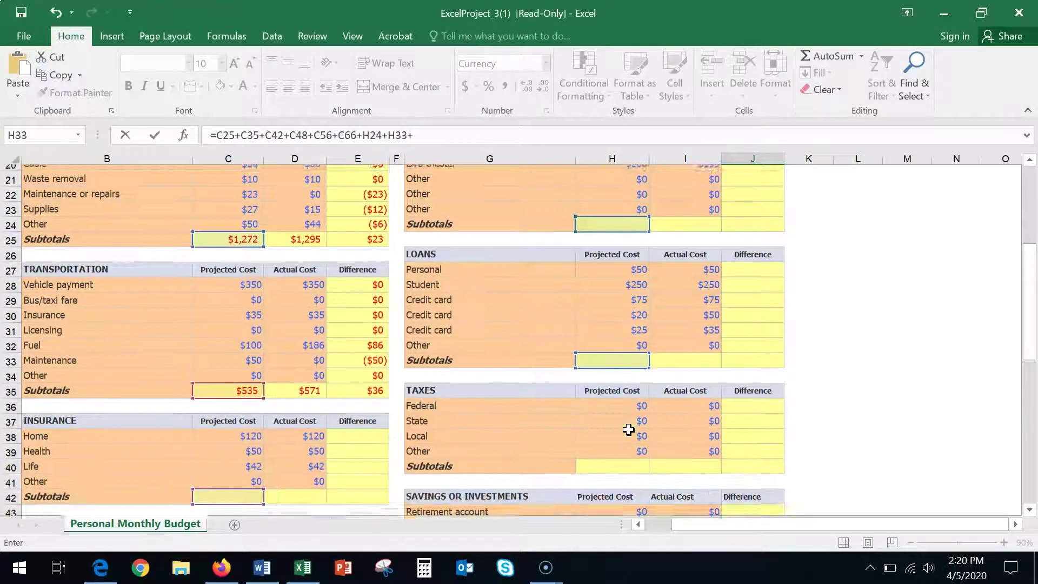
left_click(631, 400)
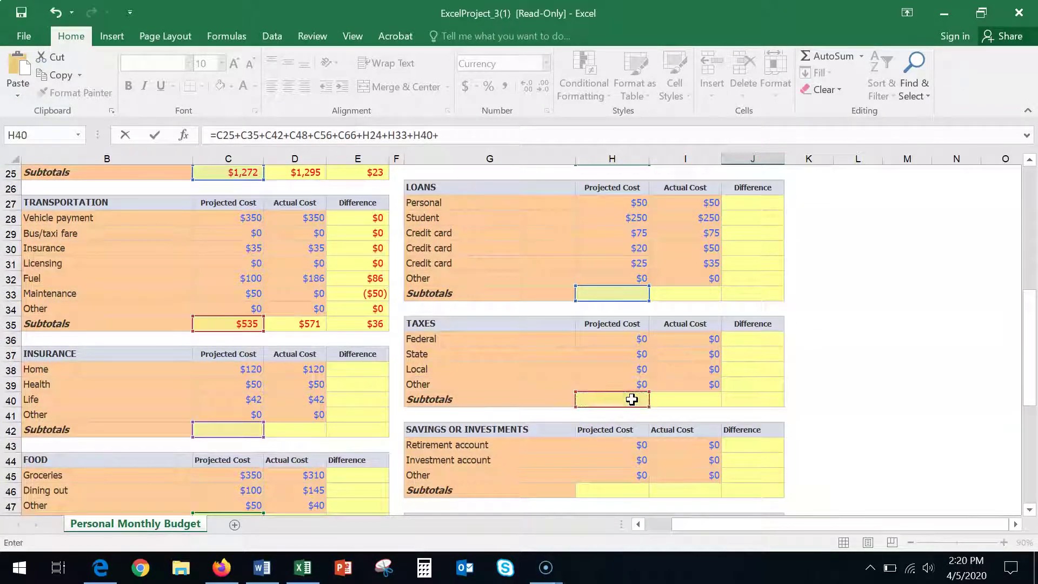
- Complete the total projected cost formula in J61 with the Savings, Gifts and Legal projected subtotals H46, H52 and H59
scroll(631, 400, "down", 2)
left_click(630, 399)
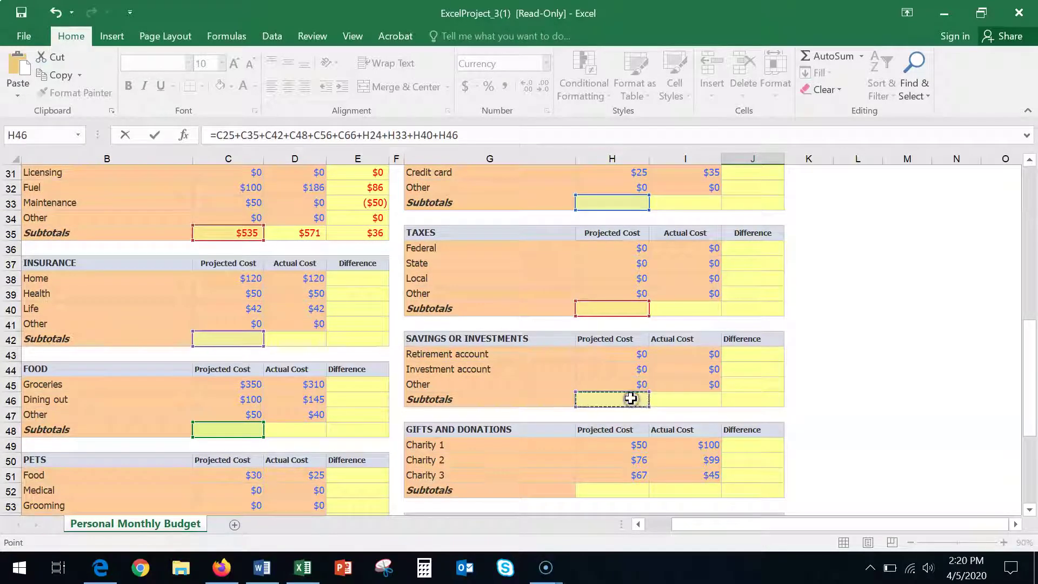
scroll(630, 398, "down", 2)
left_click(630, 383)
scroll(630, 382, "down", 2)
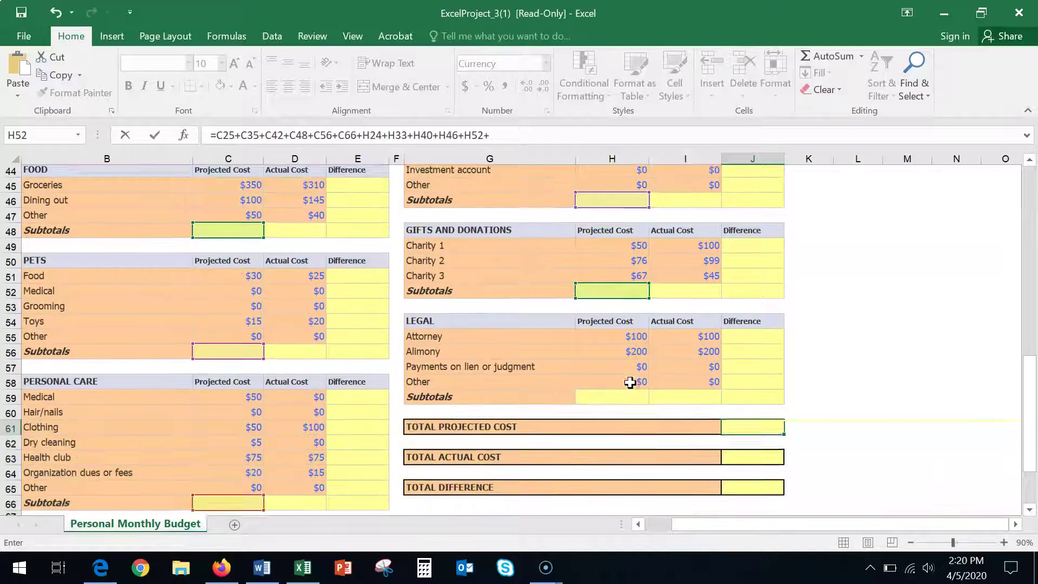
left_click(628, 388)
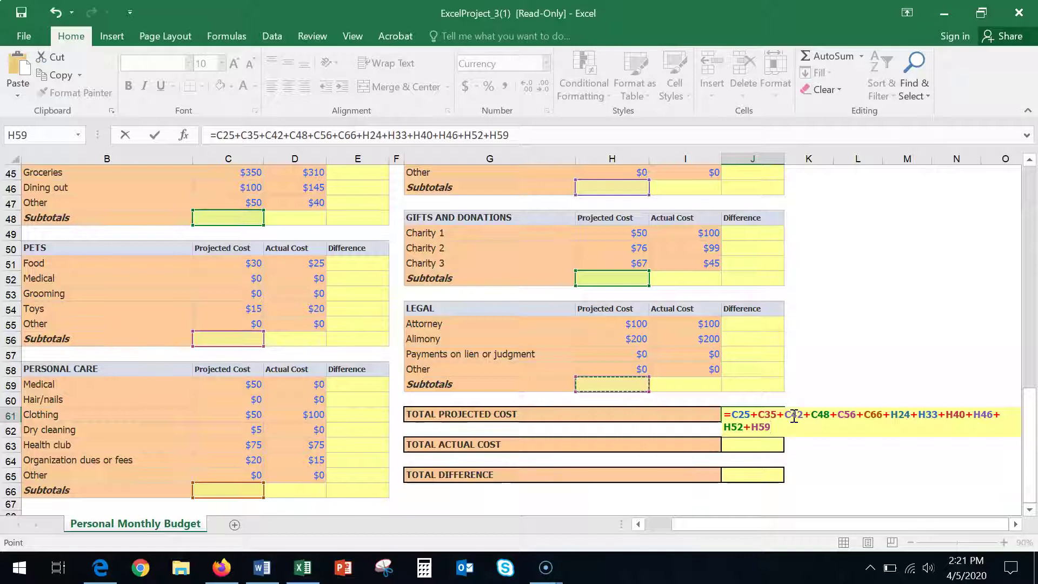
key("Return")
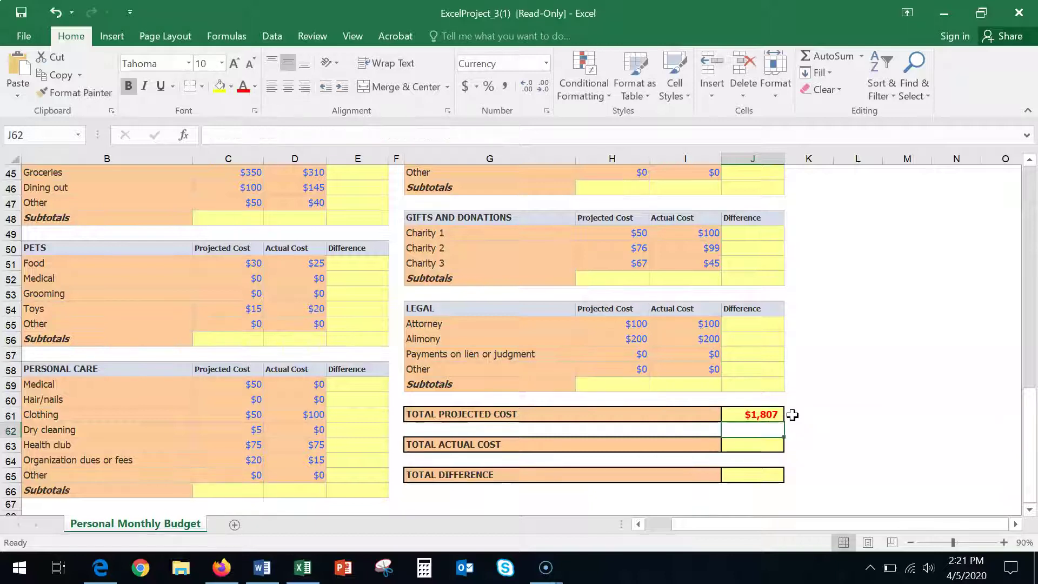
left_click(763, 415)
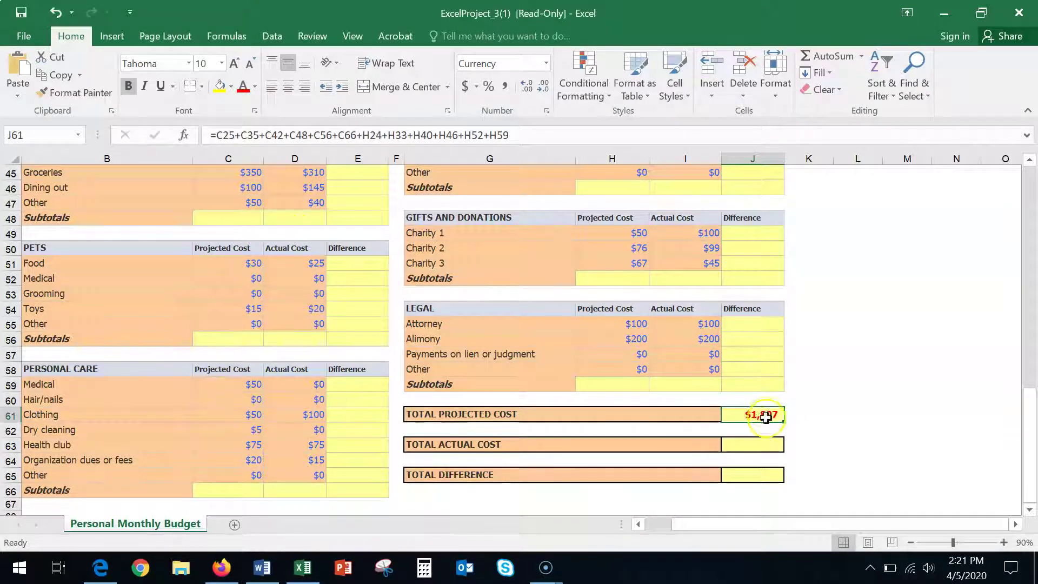
- Calculate the Personal Care projected and actual cost subtotals in C66 and D66 using AutoSum over rows 59 to 65
left_click(232, 492)
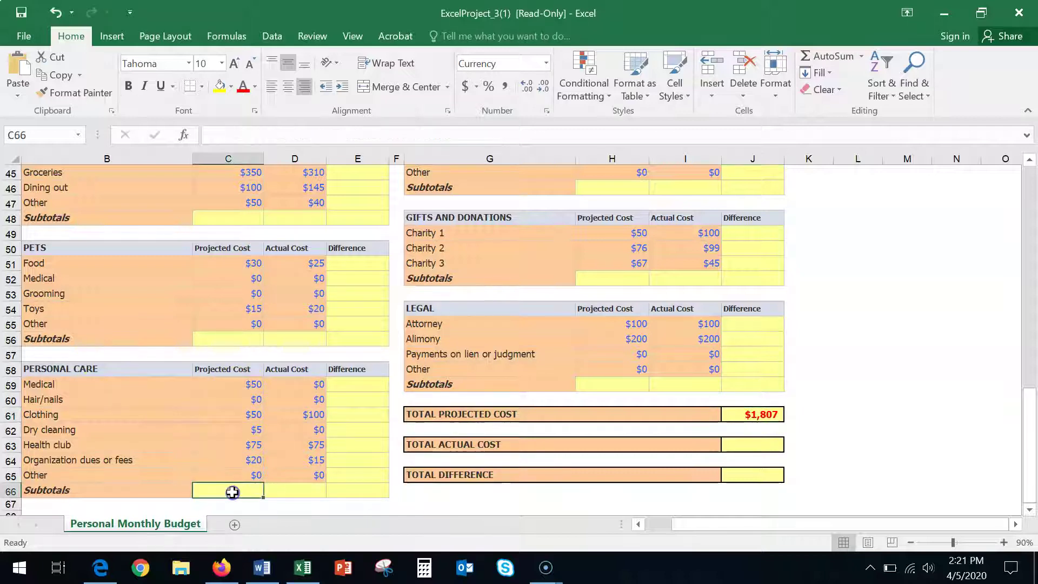
left_click(830, 57)
key("Return")
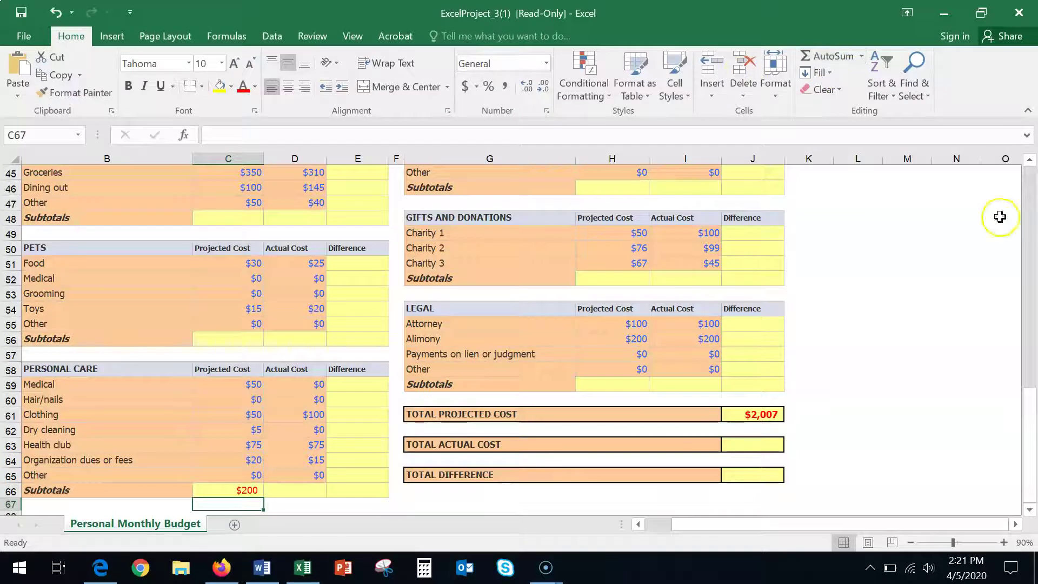
left_click(293, 490)
left_click(819, 57)
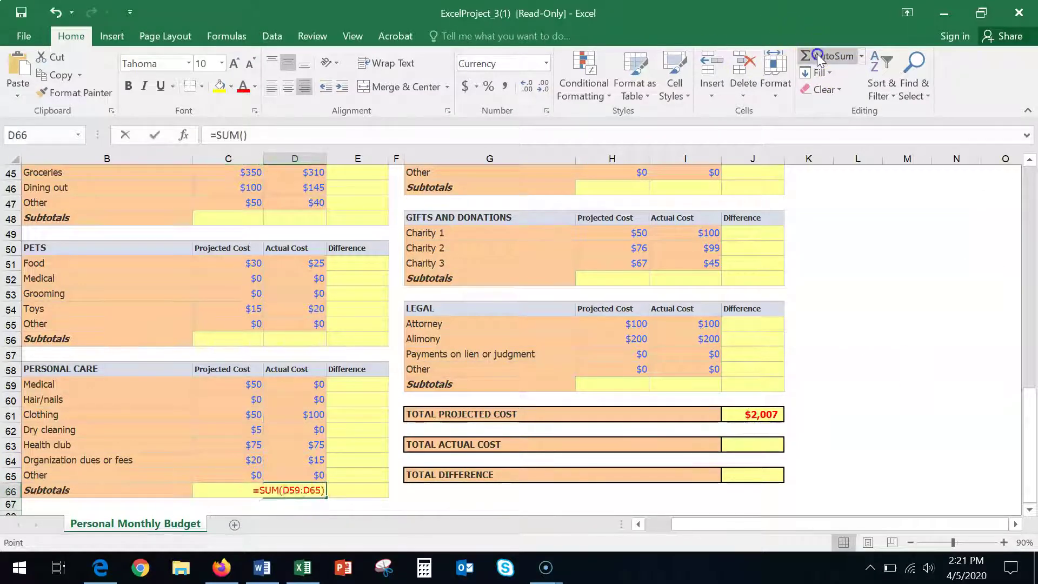
key("Return")
- Calculate the Personal Care Medical difference in E59 with the formula =D59-C59
left_click(363, 385)
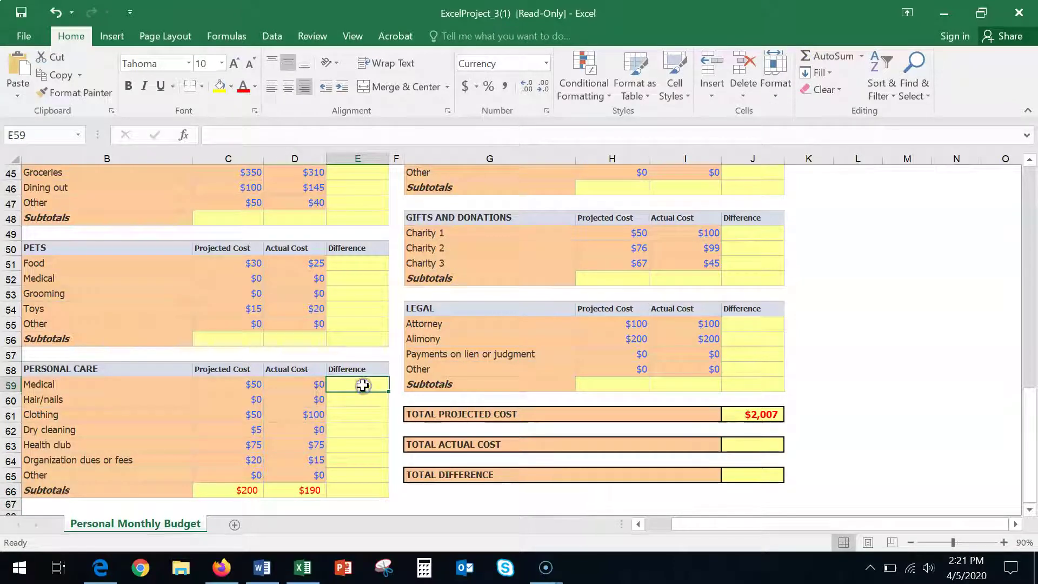
type("=")
left_click(287, 385)
type("-")
left_click(250, 385)
key("Return")
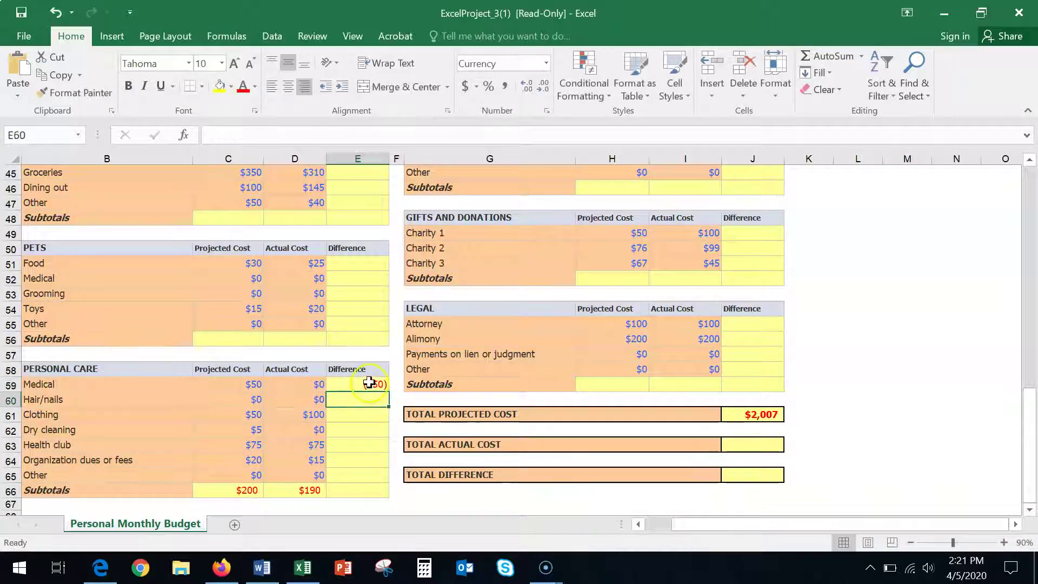
- Fill the Personal Care difference formula from E59 down through the subtotal row in E66
left_click(368, 383)
left_click_drag(388, 392, 387, 497)
left_click(478, 504)
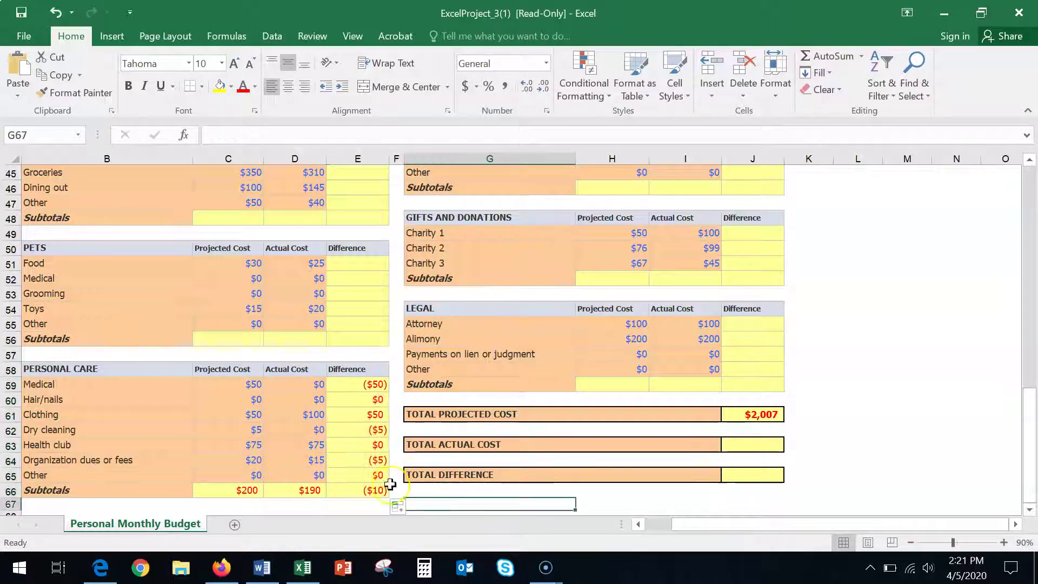
left_click(867, 447)
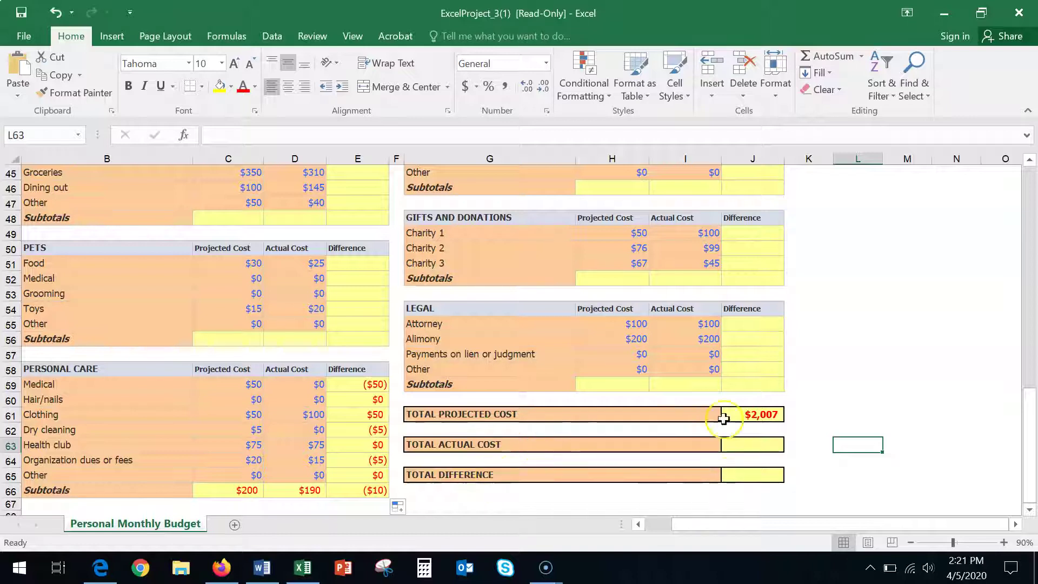
- Calculate the total difference in J65 as total actual cost minus total projected cost, =J63-J61
left_click(759, 475)
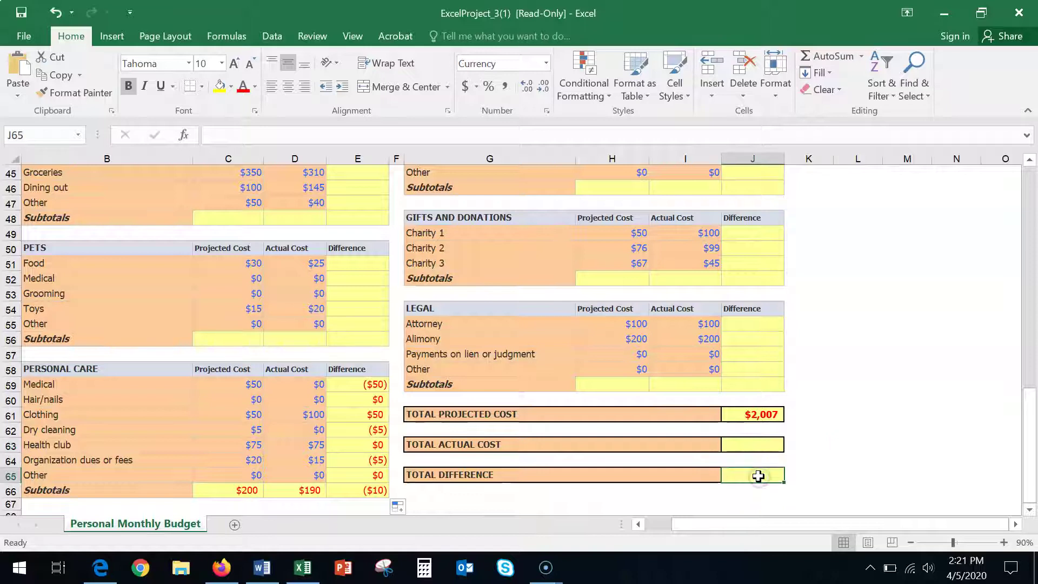
type("=")
left_click(736, 445)
type("-")
left_click(748, 414)
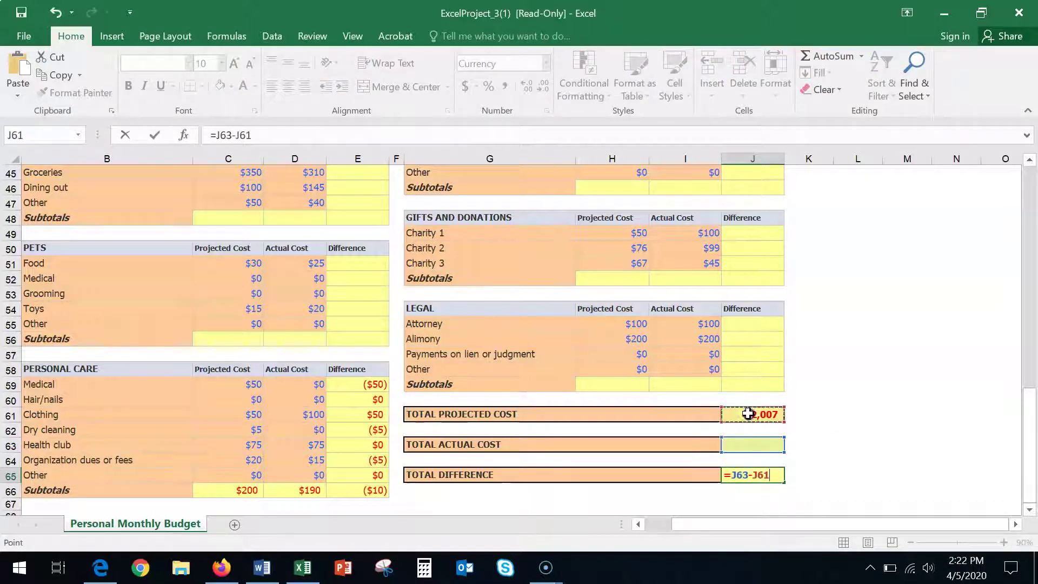
key("Return")
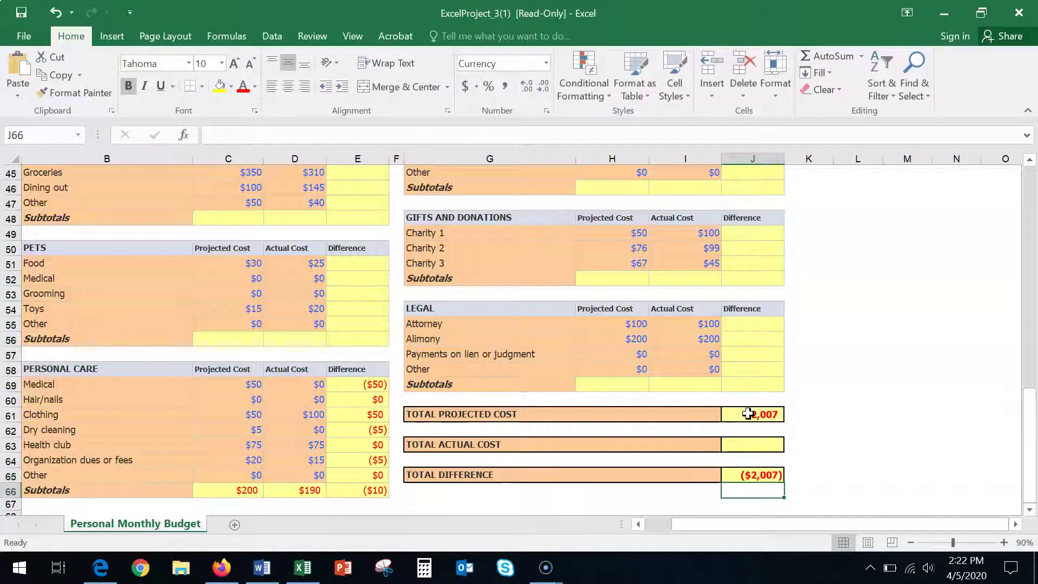
left_click(774, 473)
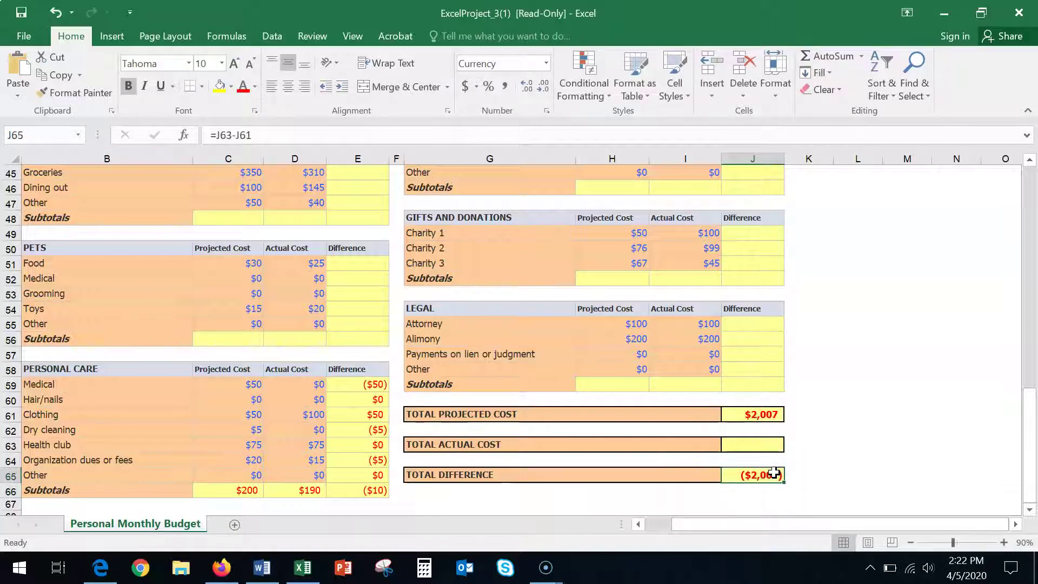
left_click(893, 429)
- Calculate the Projected Balance in J6 as projected total monthly income minus total projected cost, =E8-J61
scroll(892, 430, "up", 15)
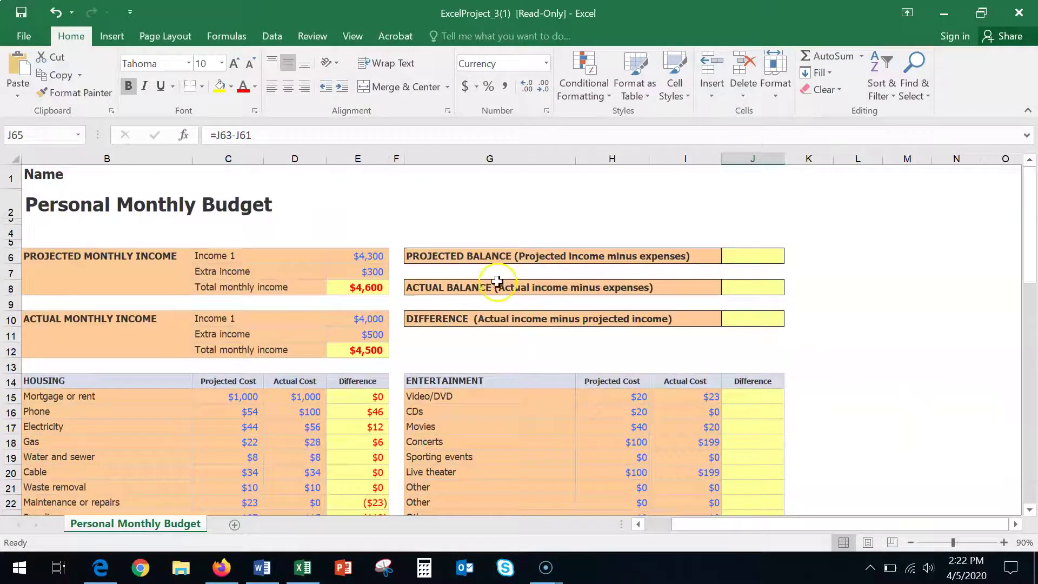
left_click(630, 329)
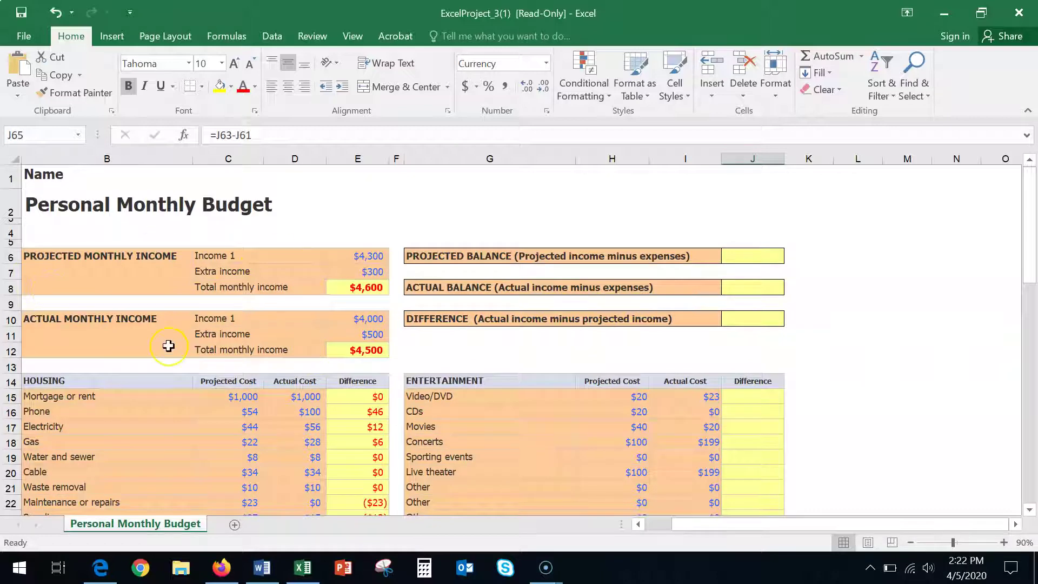
scroll(393, 387, "down", 14)
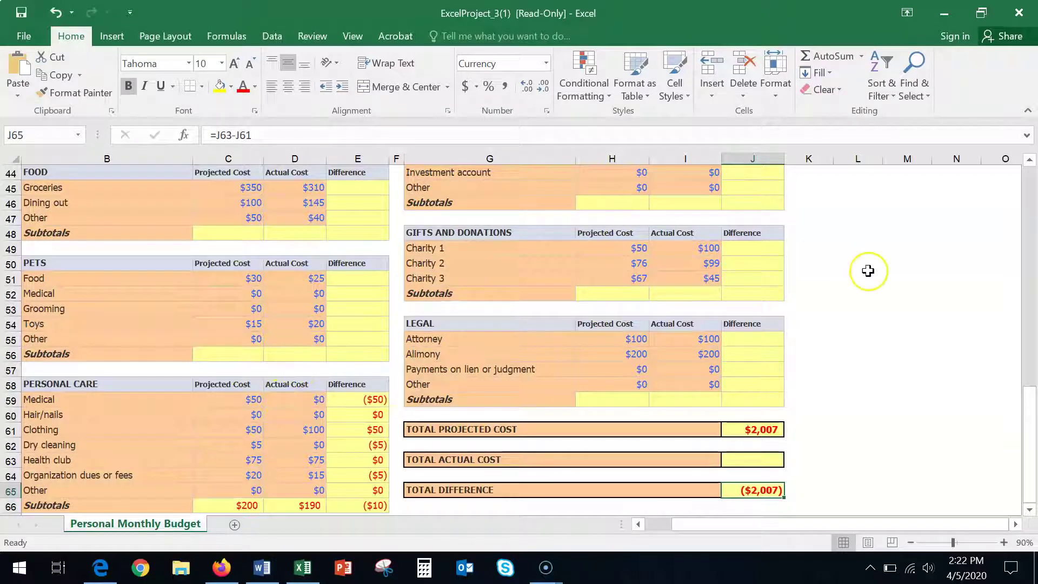
scroll(869, 382, "up", 13)
scroll(871, 382, "up", 1)
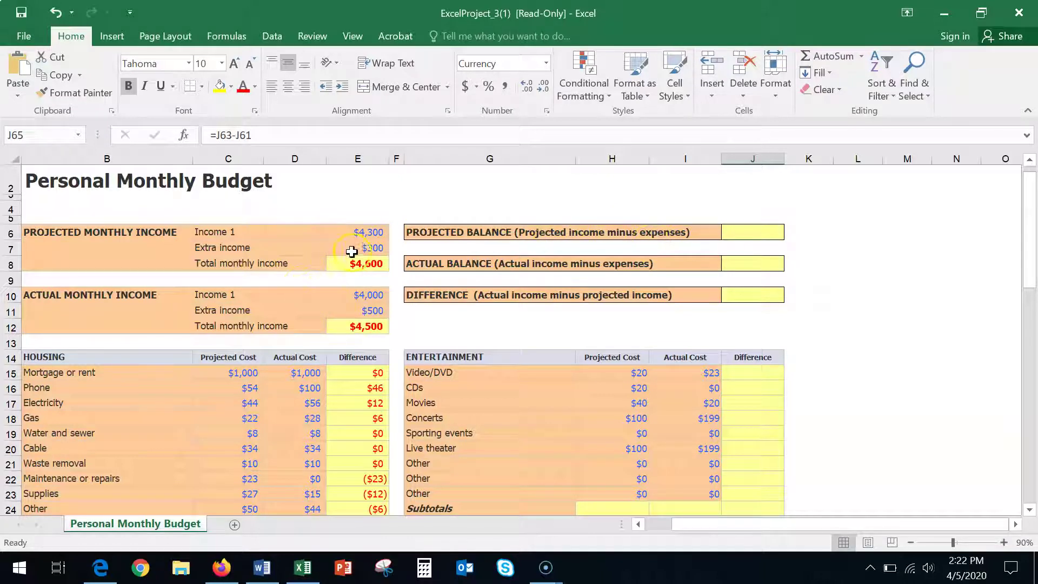
left_click(766, 227)
type("=")
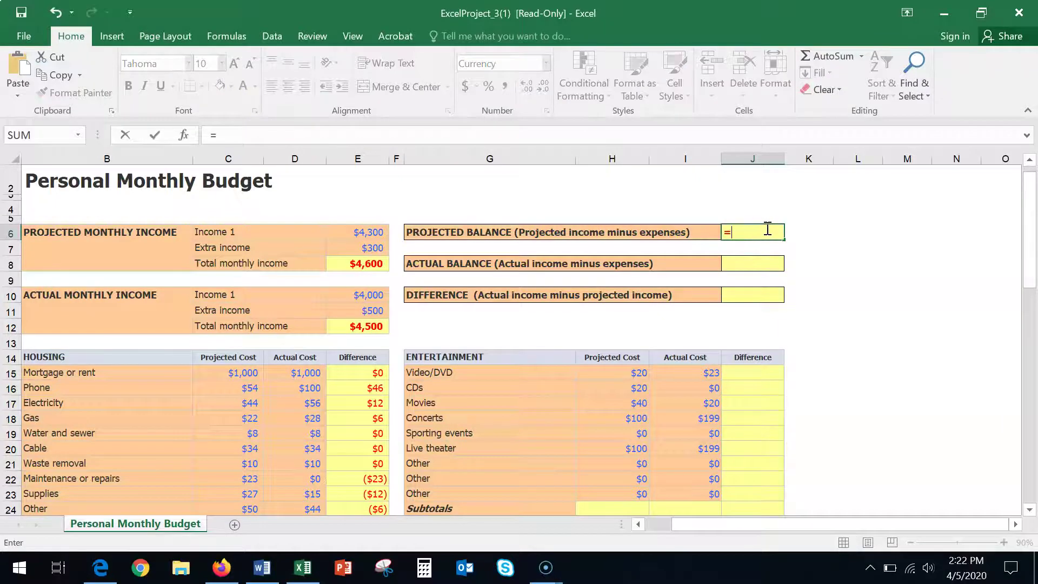
left_click(372, 263)
type("-")
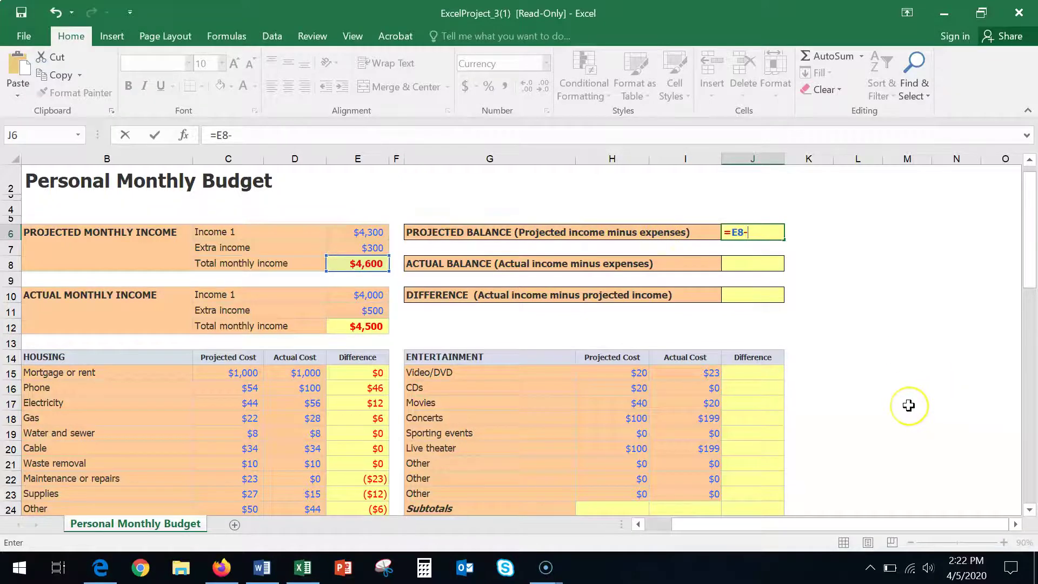
scroll(908, 405, "down", 12)
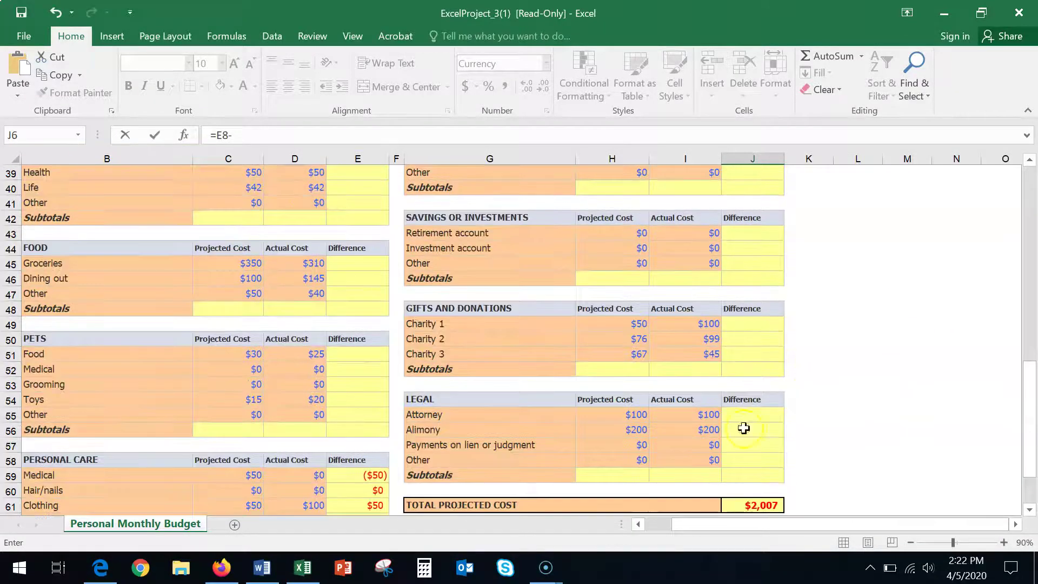
left_click(756, 505)
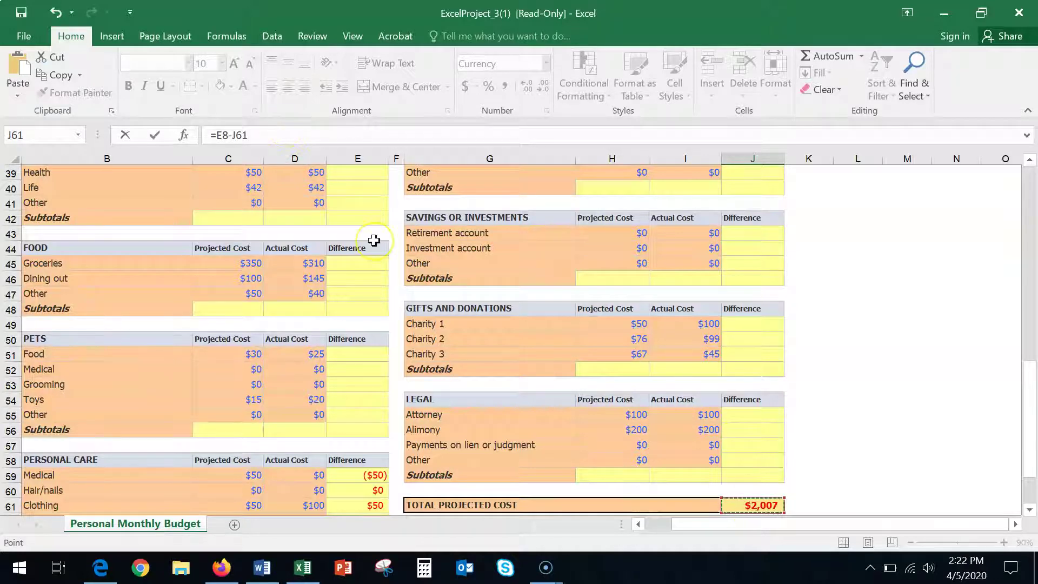
key("Return")
scroll(905, 300, "up", 2)
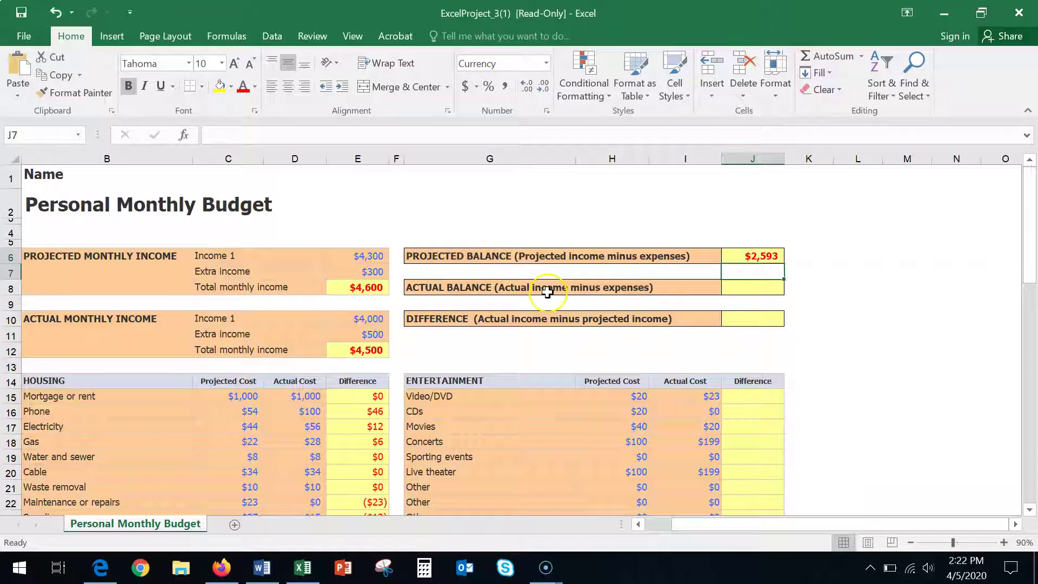
left_click(759, 290)
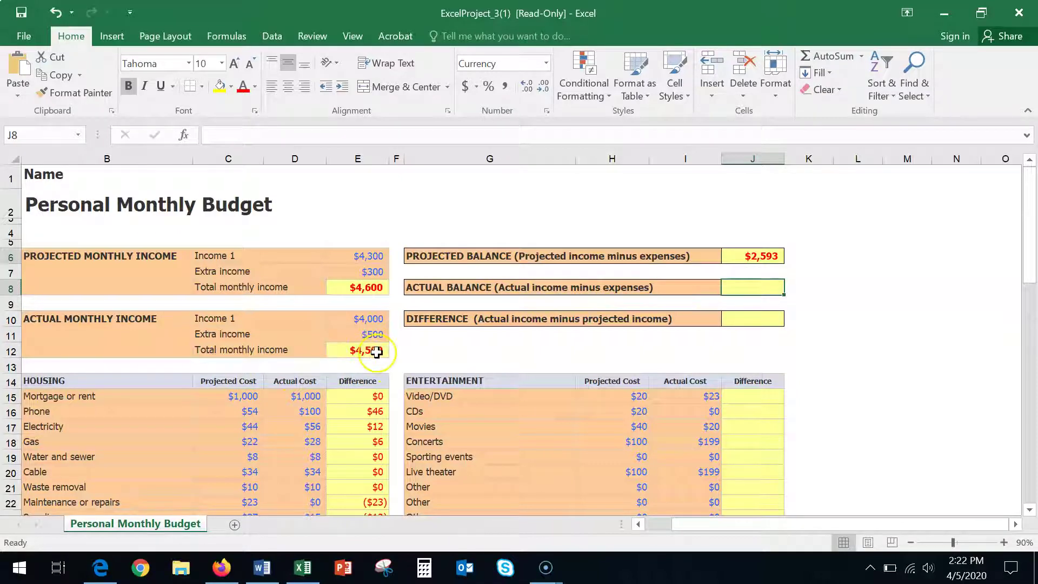
scroll(919, 388, "down", 12)
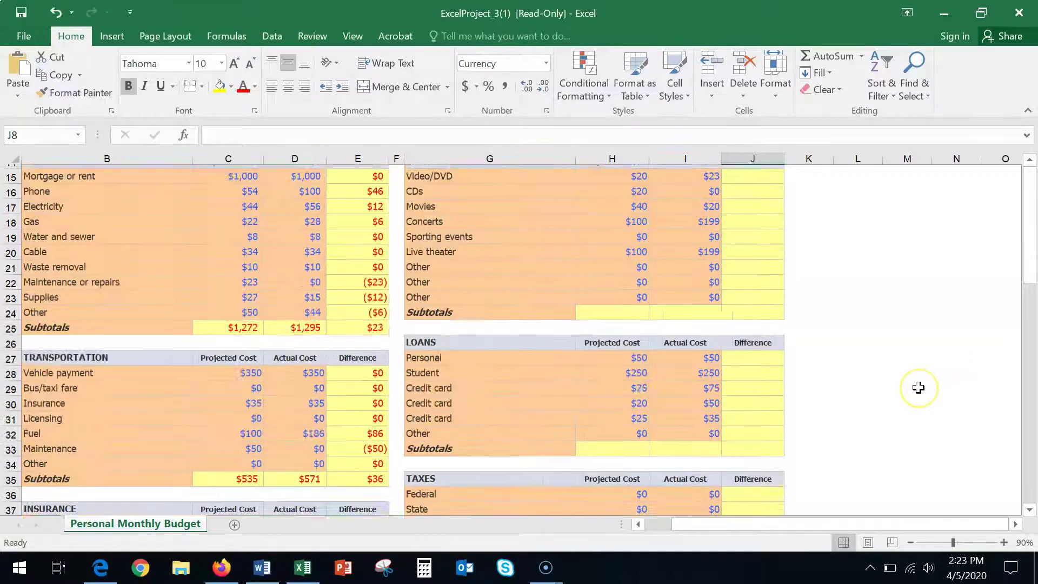
scroll(918, 388, "down", 5)
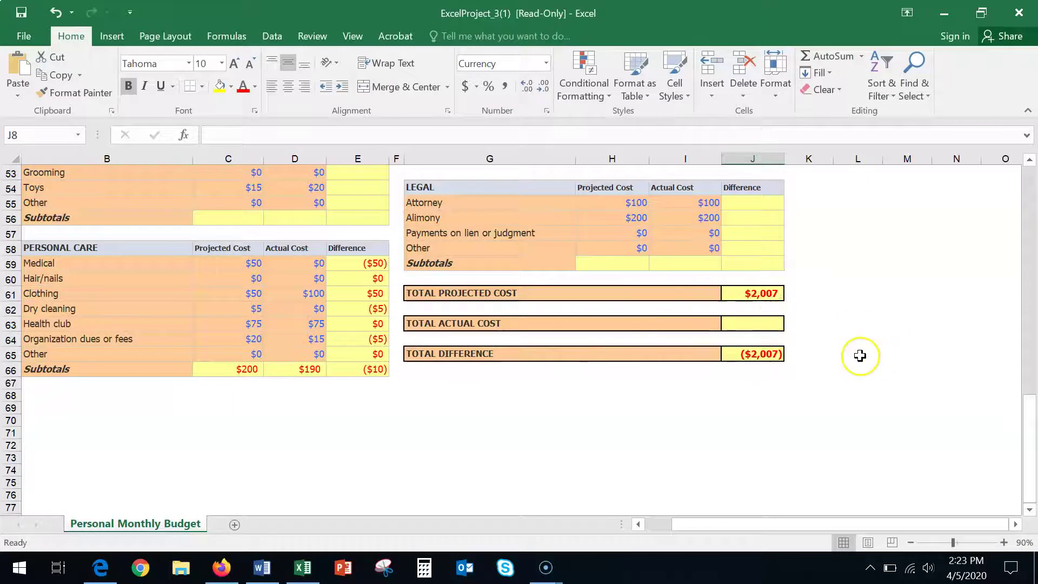
scroll(860, 355, "up", 17)
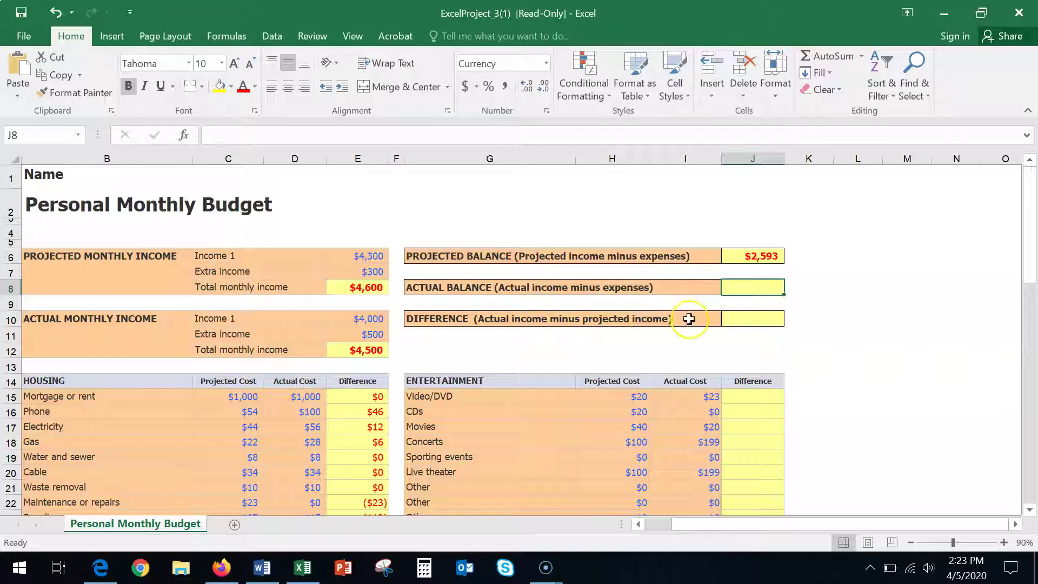
- Calculate the Difference in J10 as actual total monthly income minus projected total monthly income, =E12-E8
left_click(756, 322)
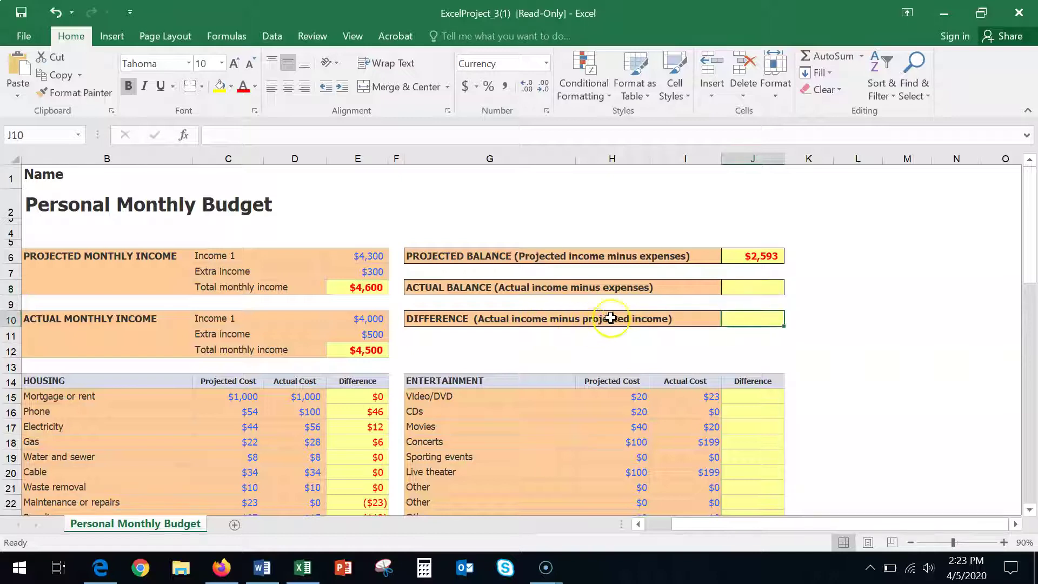
type("=")
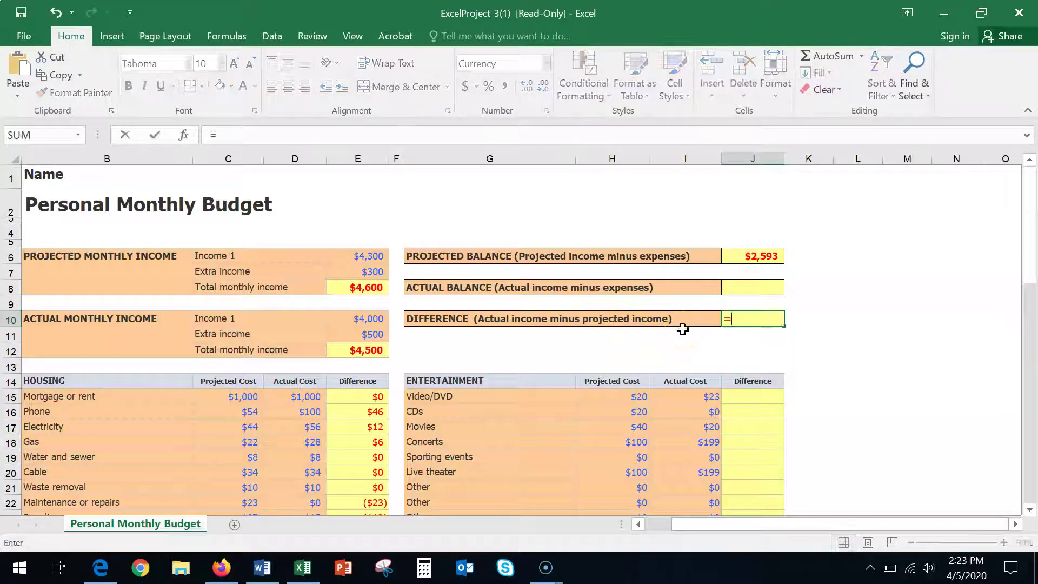
left_click(358, 353)
type("-")
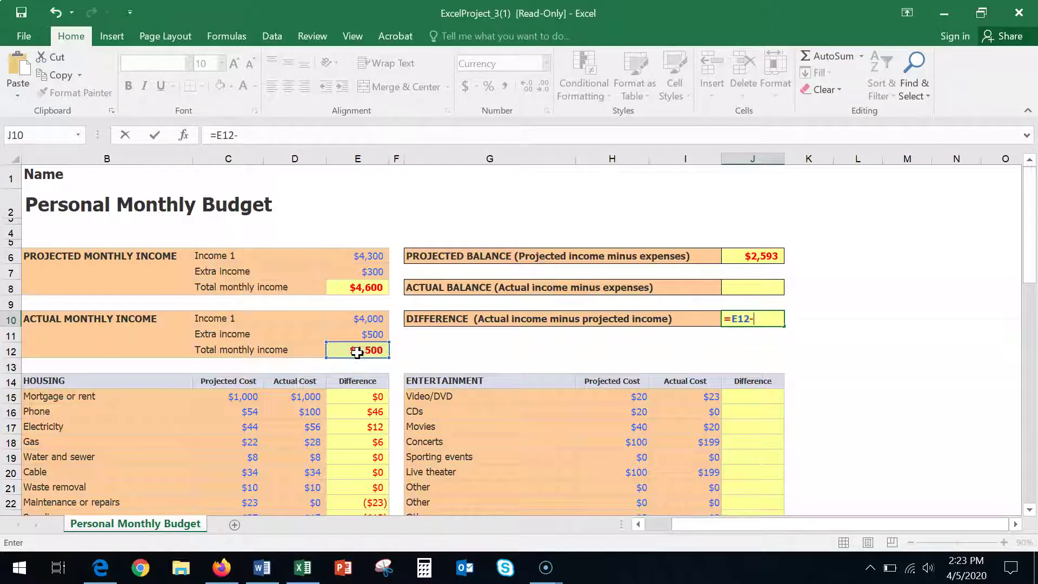
left_click(360, 285)
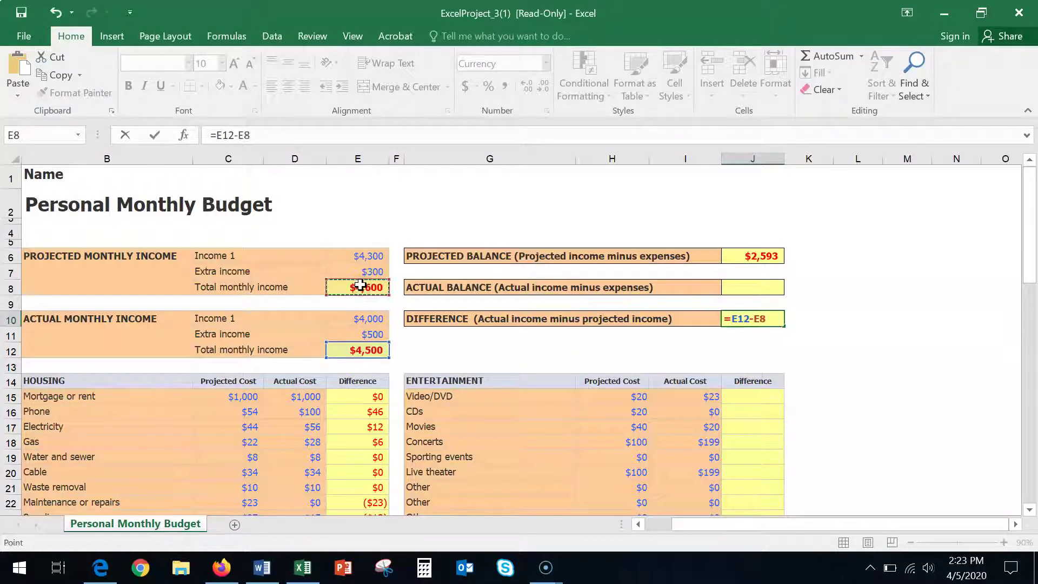
key("Return")
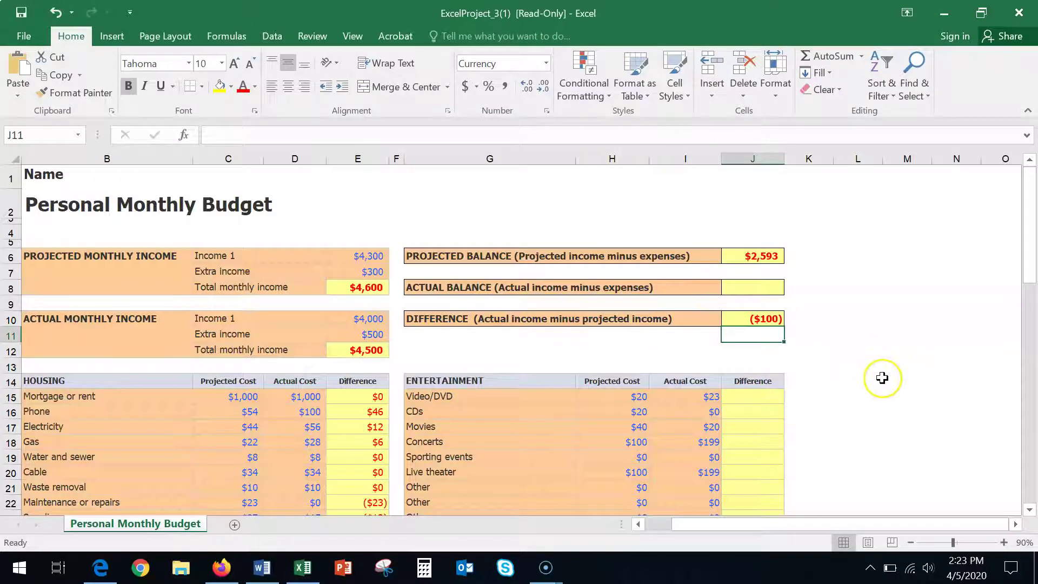
scroll(882, 377, "down", 4)
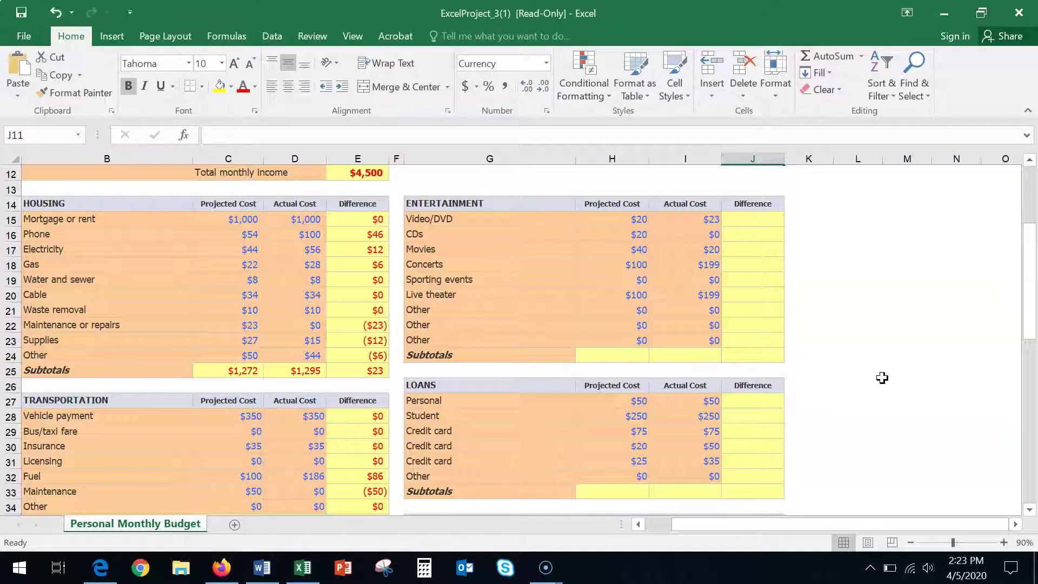
scroll(881, 378, "up", 3)
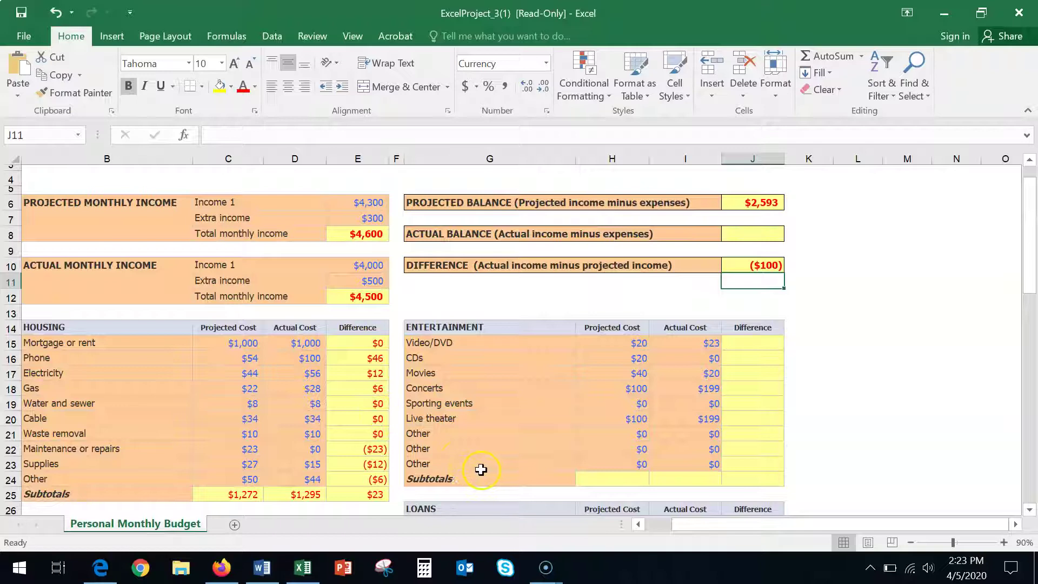
scroll(599, 439, "down", 3)
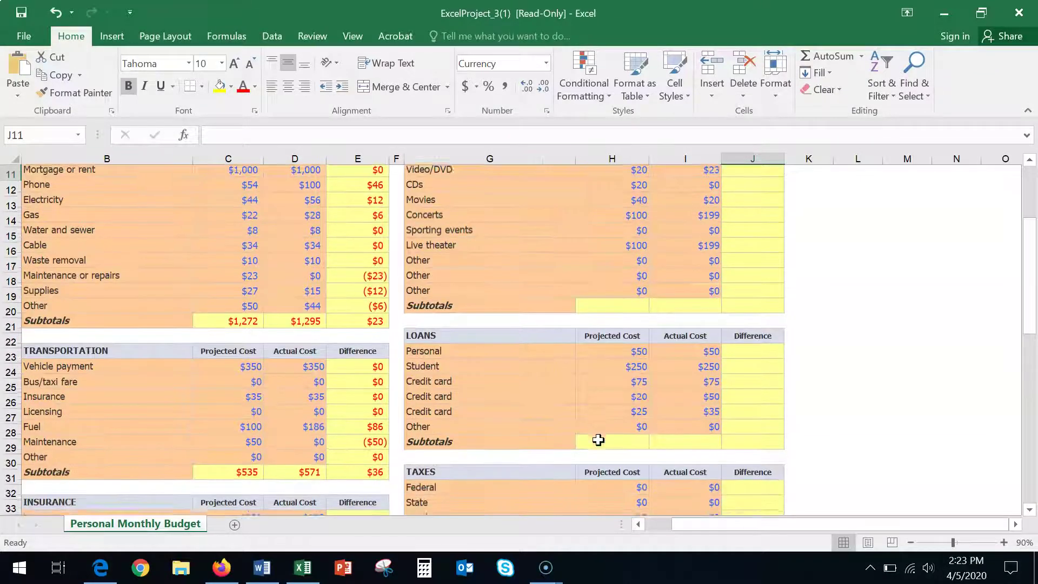
scroll(739, 248, "up", 2)
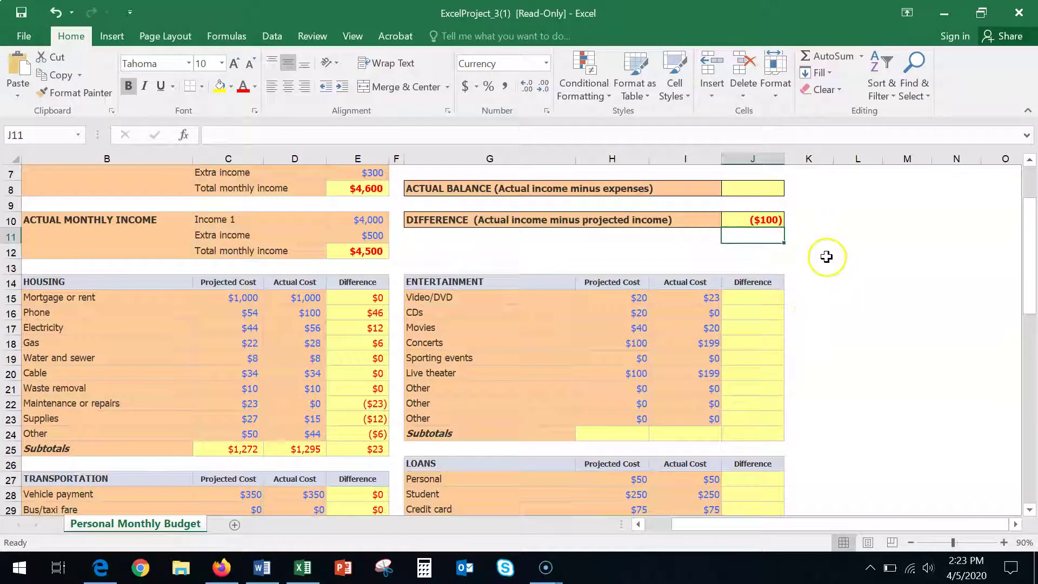
scroll(825, 257, "up", 2)
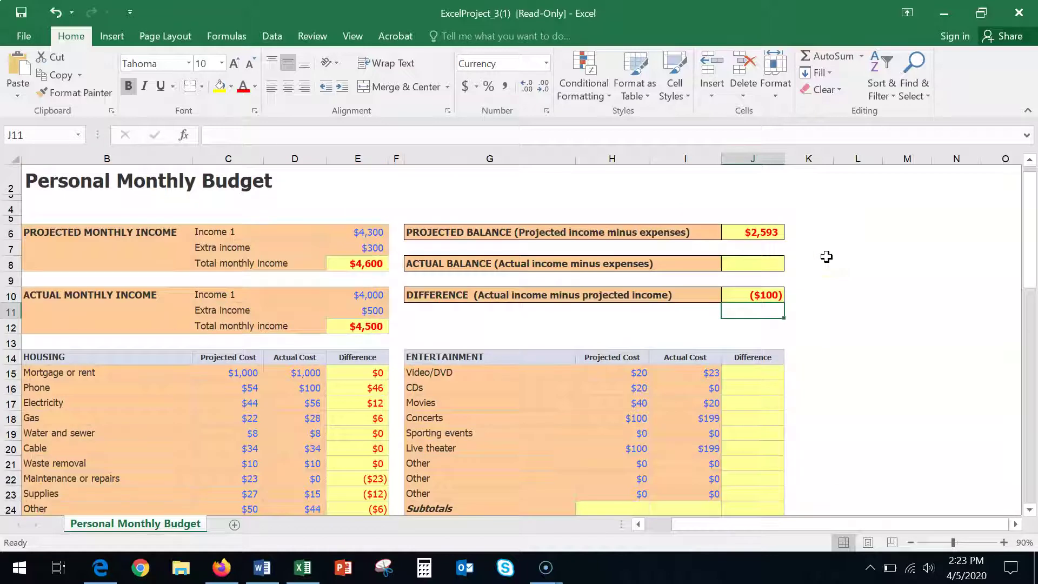